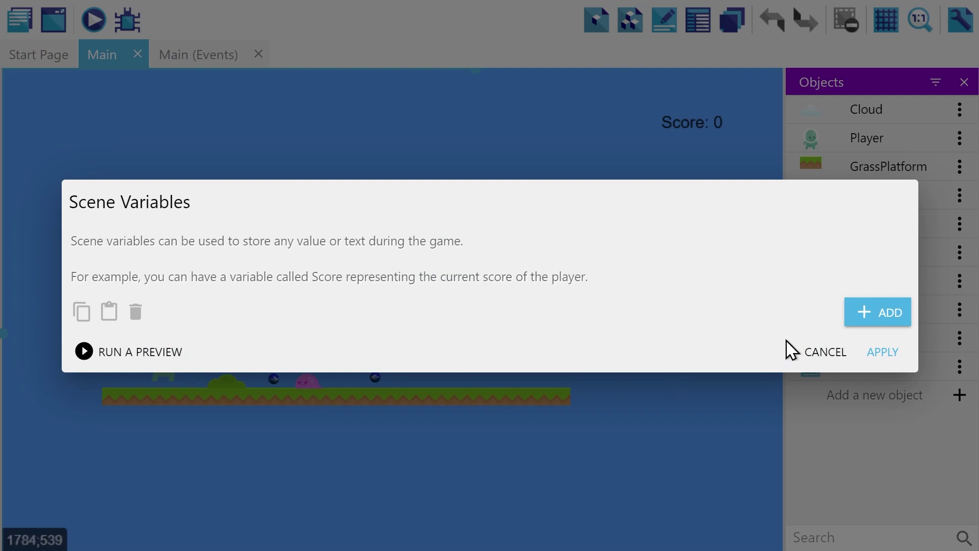
Add a scene variable named Score with the value 0 and apply it.
{"action": "left_click", "coordinate": [869, 316]}
{"action": "double_click", "coordinate": [283, 256]}
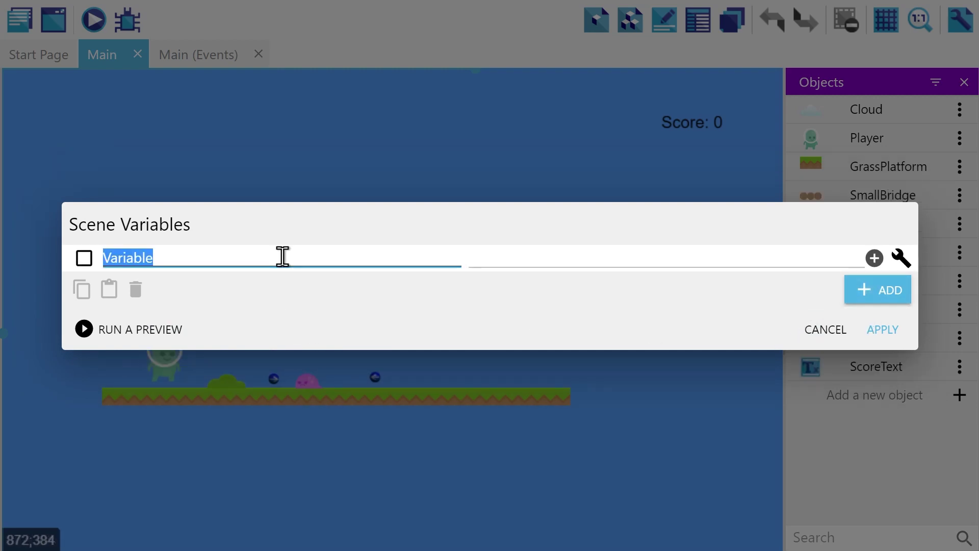
{"action": "type", "text": "Score"}
{"action": "left_click", "coordinate": [484, 265]}
{"action": "type", "text": "0"}
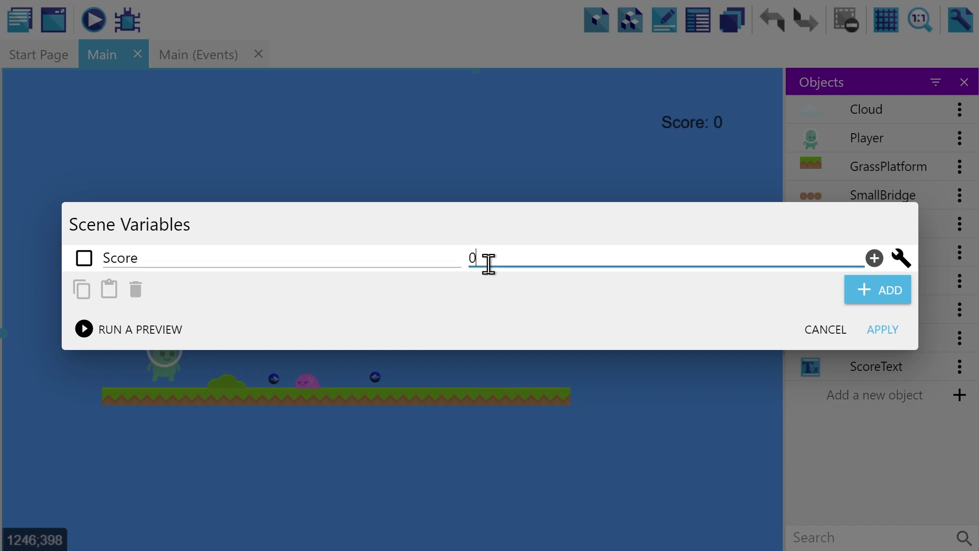
{"action": "left_click", "coordinate": [882, 330]}
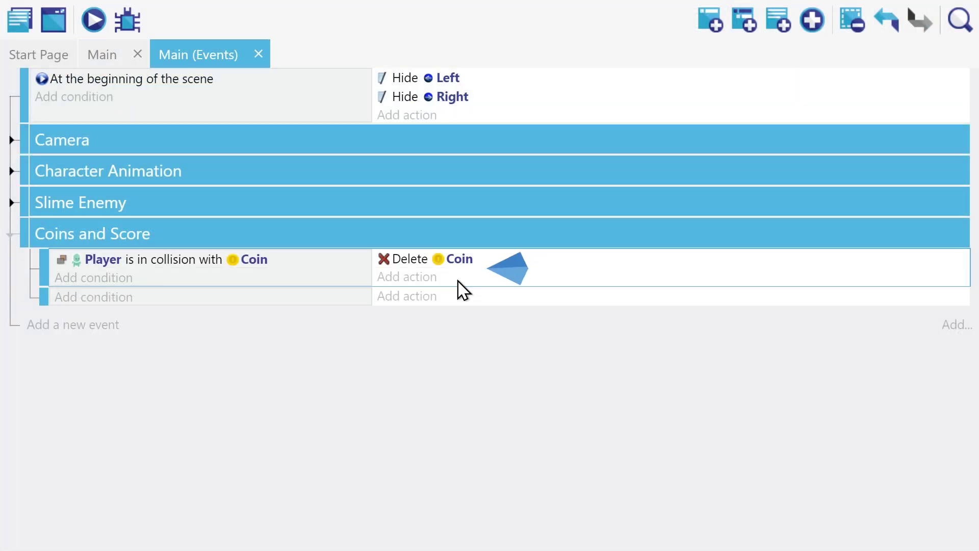
Give the Player–Coin collision event an action that adds 1 to the value of the scene variable Score.
{"action": "left_click", "coordinate": [432, 279]}
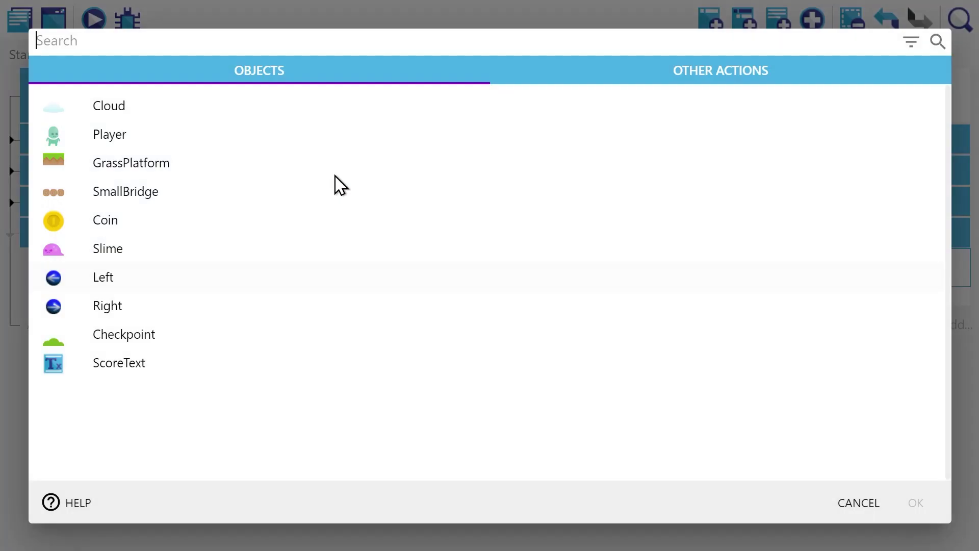
{"action": "type", "text": "scene variable"}
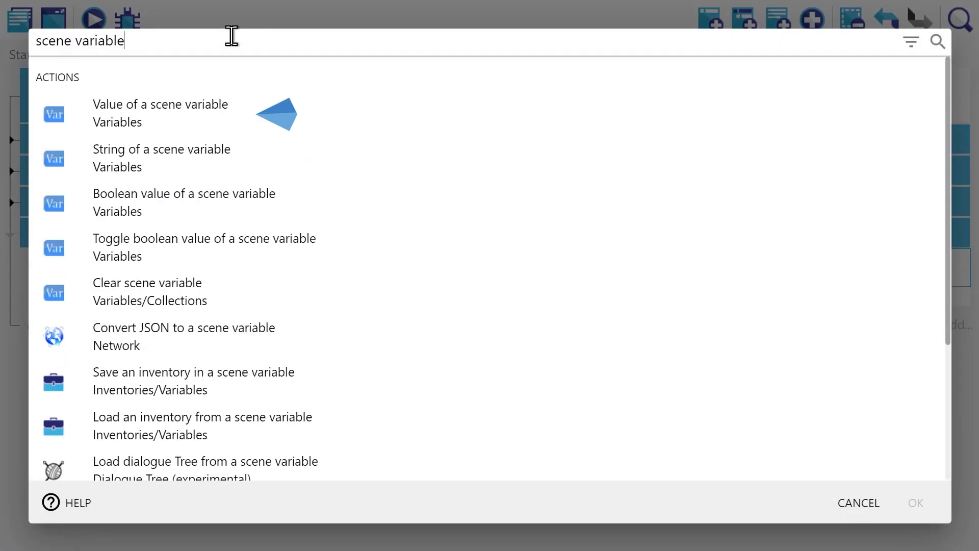
{"action": "left_click", "coordinate": [196, 96]}
{"action": "type", "text": "Score"}
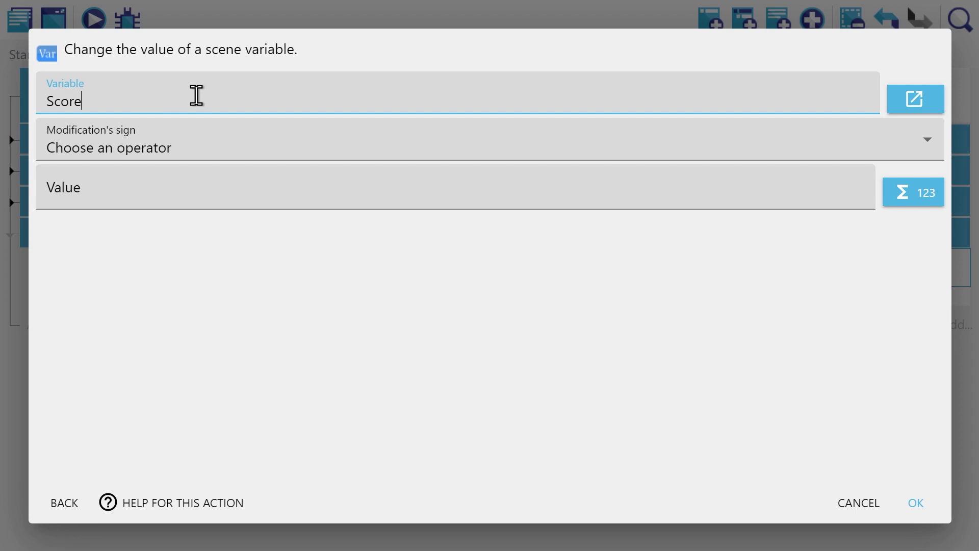
{"action": "left_click", "coordinate": [181, 151]}
{"action": "left_click", "coordinate": [148, 208]}
{"action": "left_click", "coordinate": [141, 204]}
{"action": "type", "text": "1"}
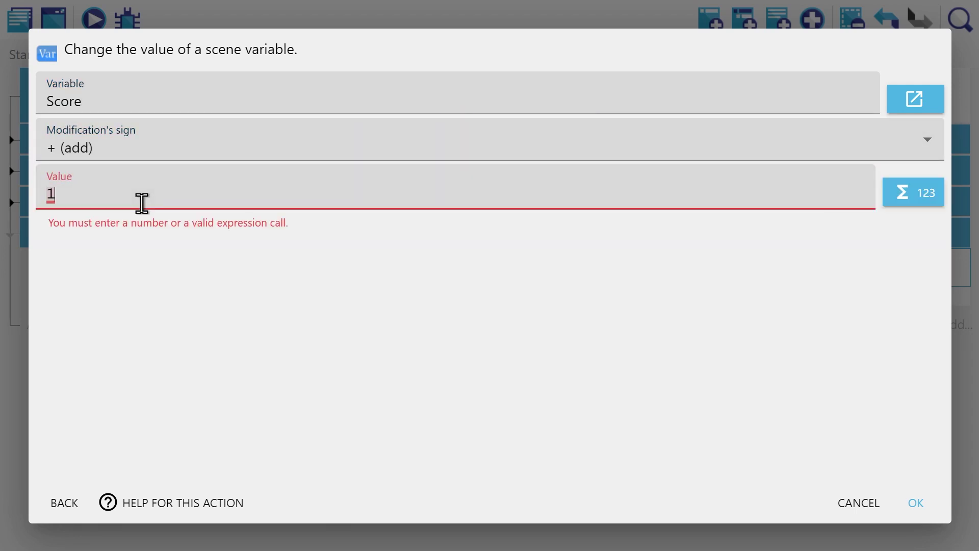
{"action": "left_click", "coordinate": [917, 504]}
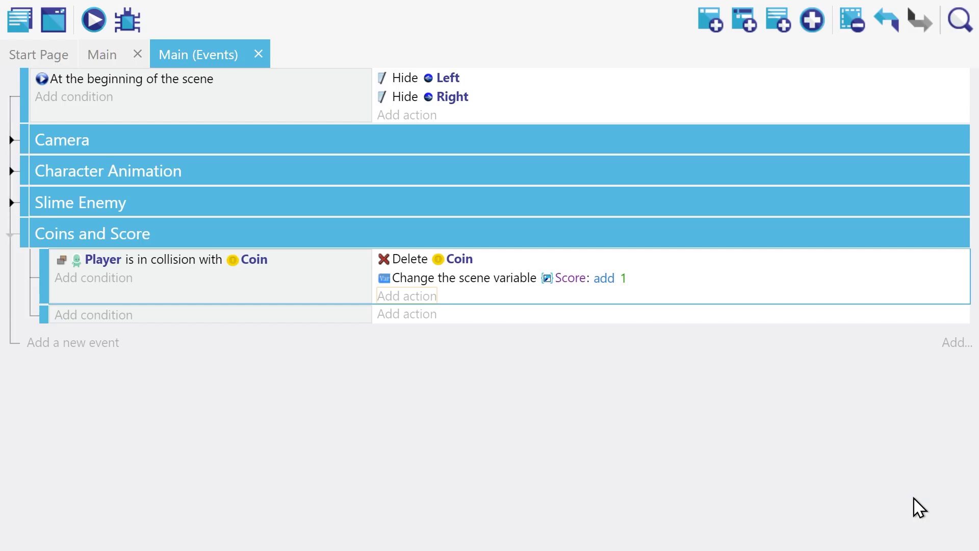
In the empty Coins and Score event, add an action setting ScoreText's text to "Score: " + VariableString(Score).
{"action": "left_click", "coordinate": [427, 314]}
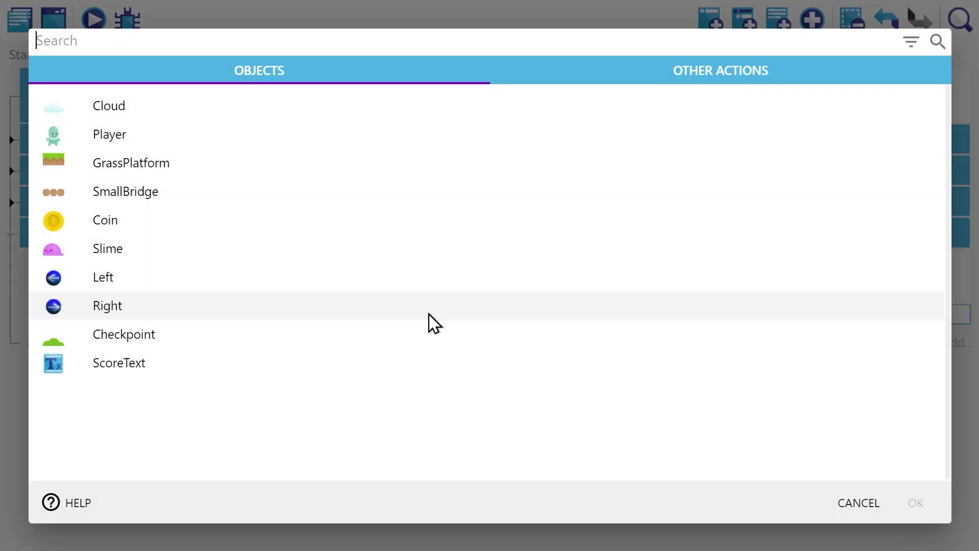
{"action": "left_click", "coordinate": [204, 363]}
{"action": "left_click", "coordinate": [162, 109]}
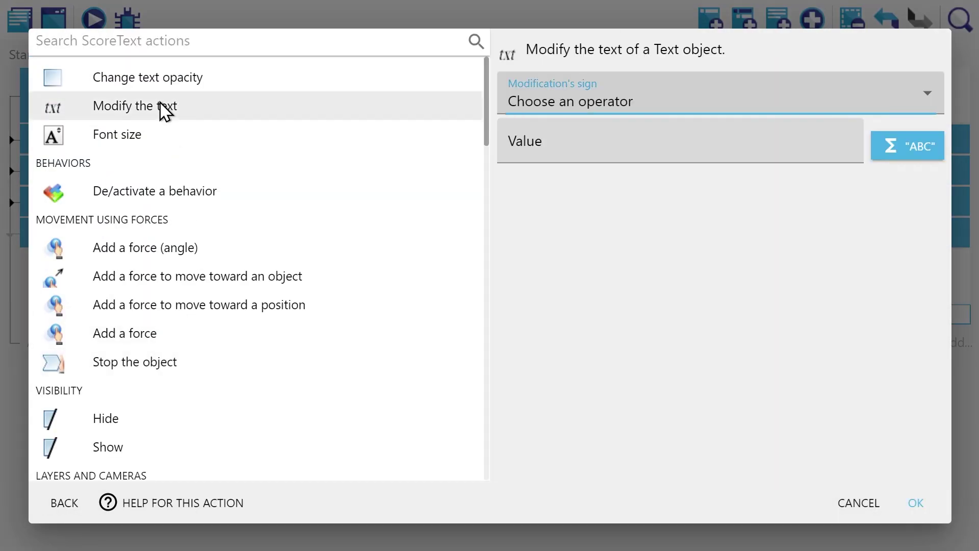
{"action": "left_click", "coordinate": [557, 103]}
{"action": "left_click", "coordinate": [554, 144]}
{"action": "left_click", "coordinate": [542, 143]}
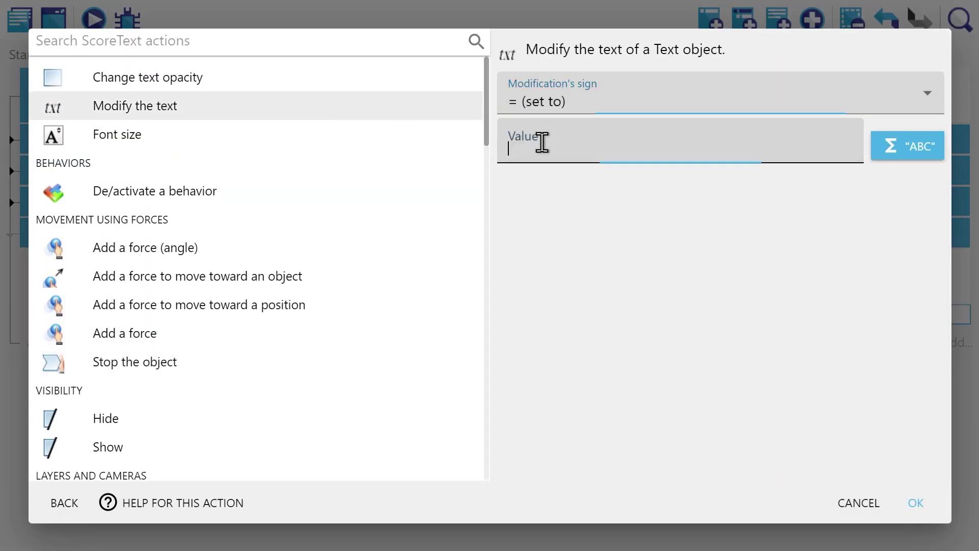
{"action": "type", "text": "VariableString()"}
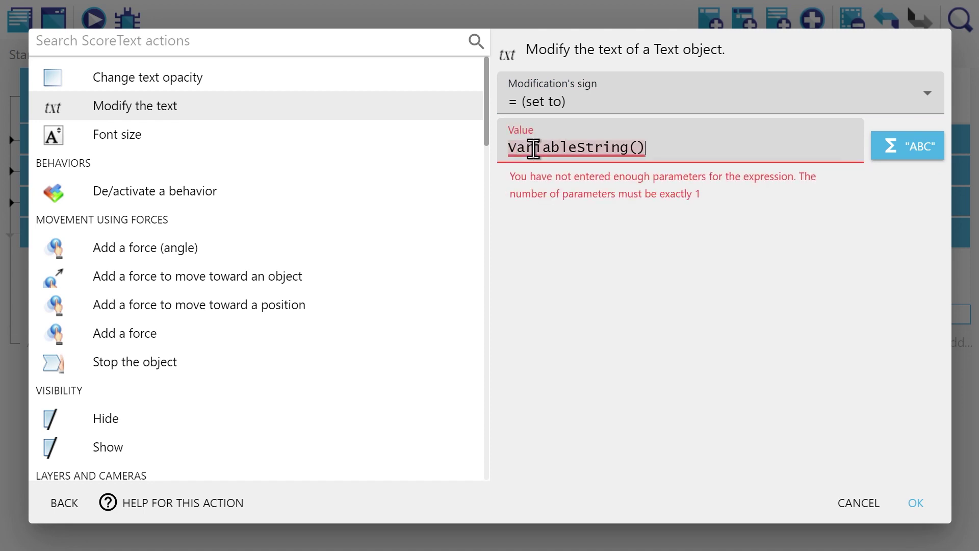
{"action": "left_click", "coordinate": [636, 147]}
{"action": "type", "text": "Score"}
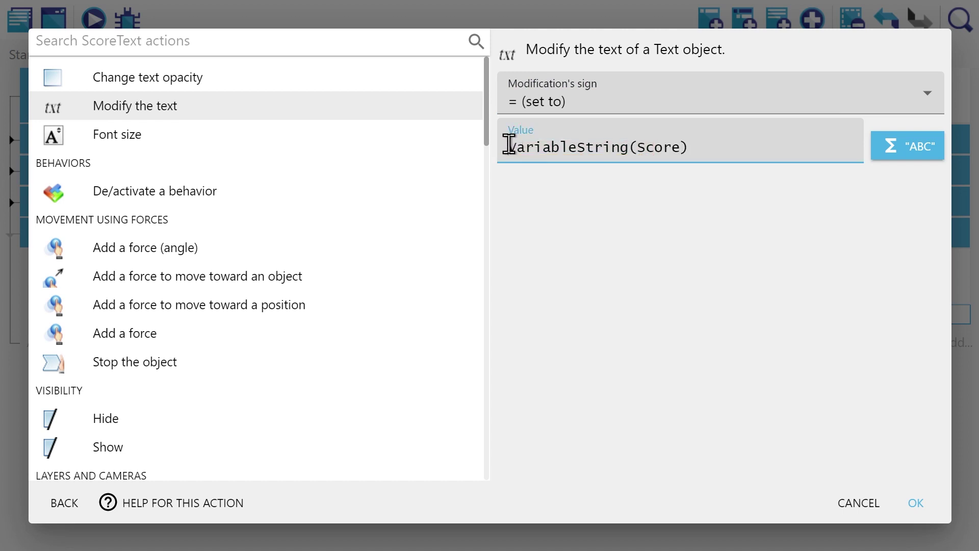
{"action": "type", "text": "\"Score: \" +"}
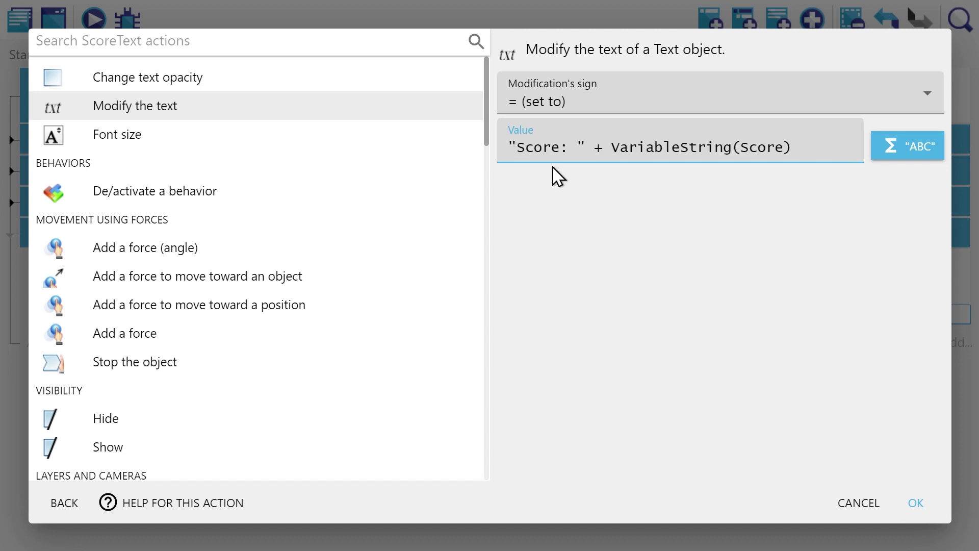
{"action": "double_click", "coordinate": [599, 147]}
{"action": "left_click", "coordinate": [918, 505]}
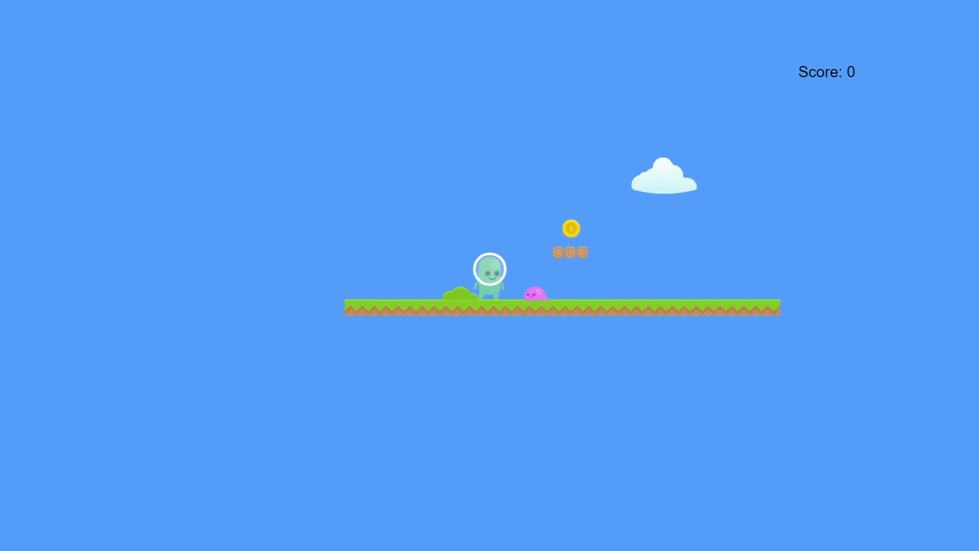
Test the score in the game preview by making the player jump and move right toward the coin.
{"action": "key", "text": "space"}
{"action": "key", "text": "Right"}
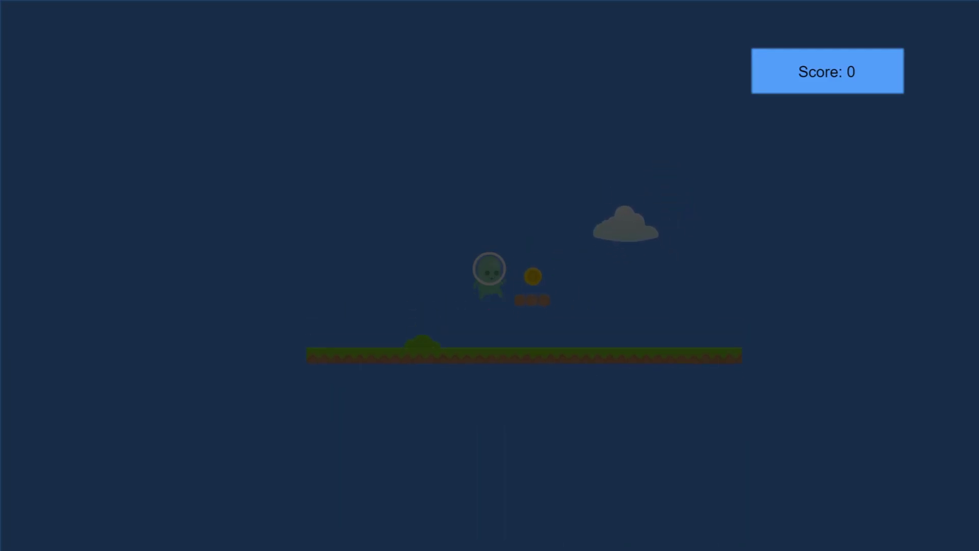
{"action": "key", "text": "Right"}
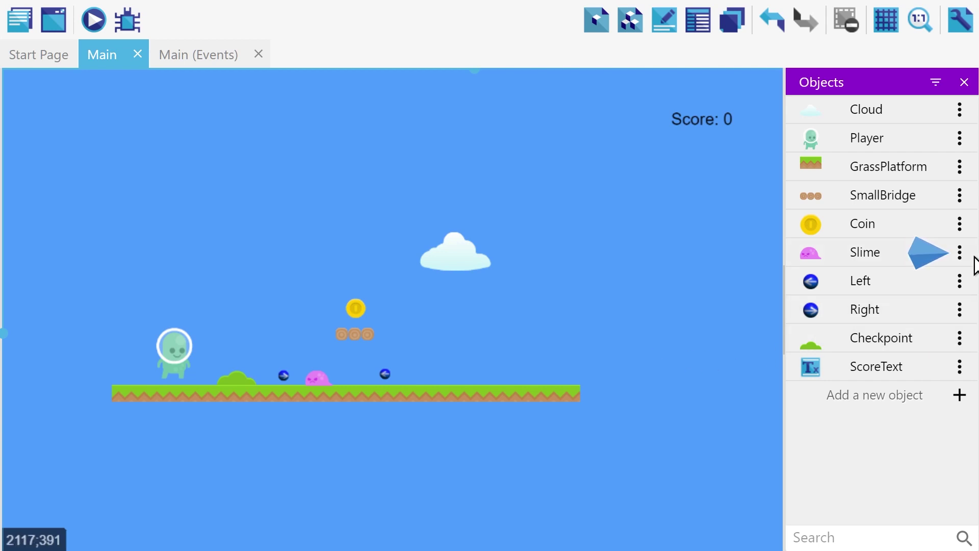
Add an object variable named direction with the value left to the Slime object.
{"action": "left_click", "coordinate": [961, 254]}
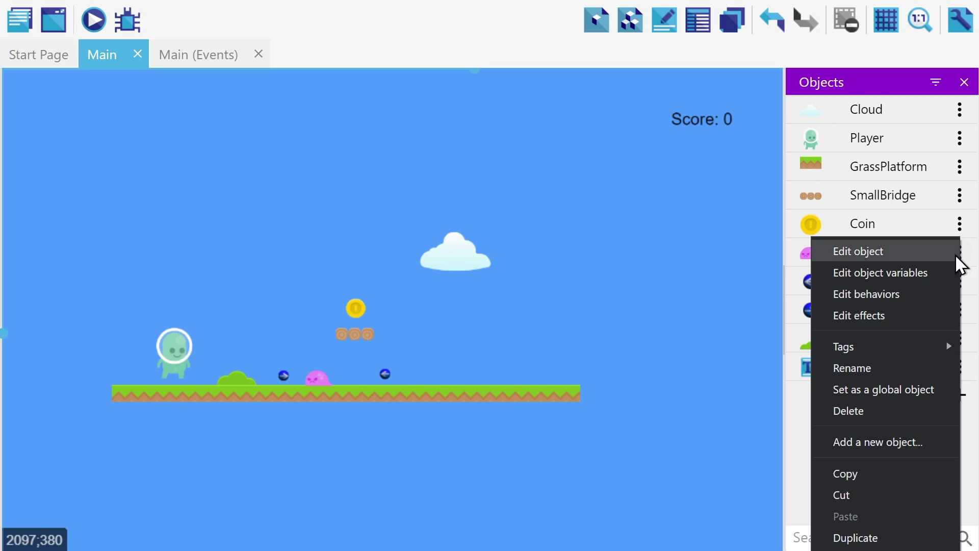
{"action": "left_click", "coordinate": [936, 273]}
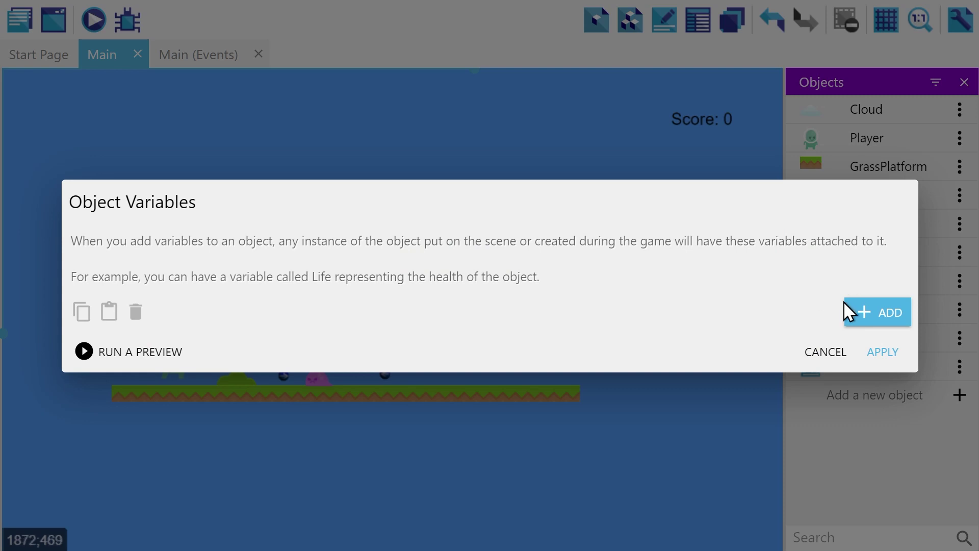
{"action": "left_click", "coordinate": [857, 309]}
{"action": "left_click", "coordinate": [352, 256]}
{"action": "double_click", "coordinate": [352, 255]}
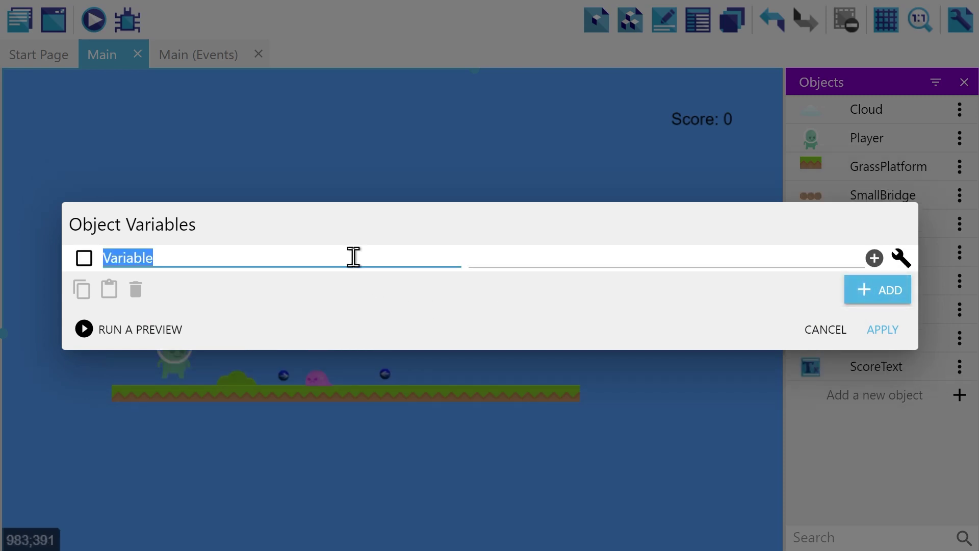
{"action": "type", "text": "direction"}
{"action": "left_click", "coordinate": [517, 257]}
{"action": "type", "text": "left"}
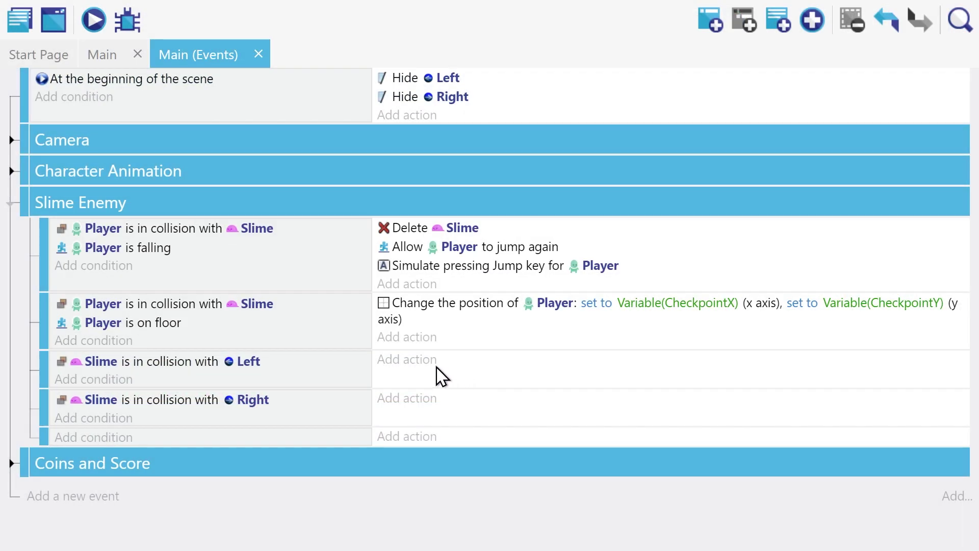
Give the Slime–Left collision event an action that sets the text of Slime's direction variable to "left".
{"action": "left_click", "coordinate": [426, 371]}
{"action": "left_click", "coordinate": [207, 250]}
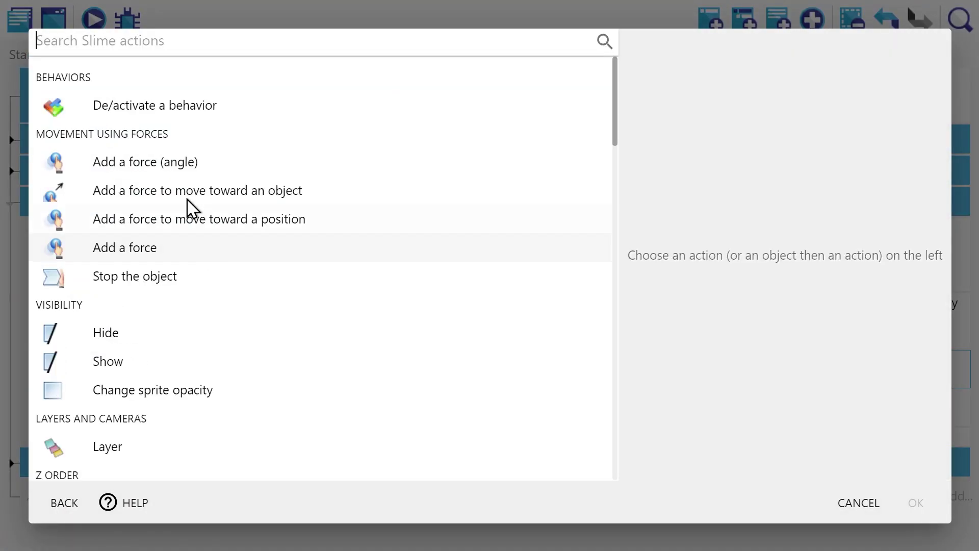
{"action": "type", "text": "variable"}
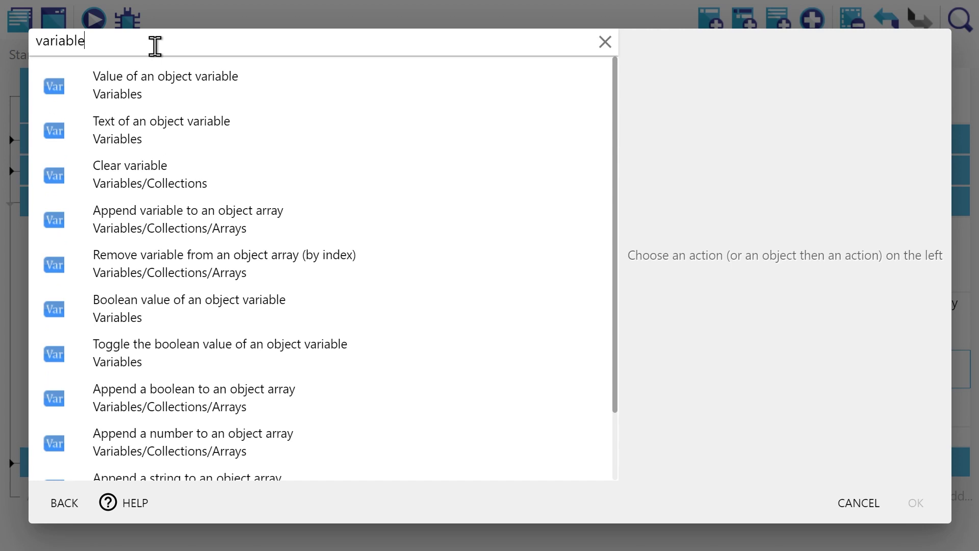
{"action": "left_click", "coordinate": [164, 140]}
{"action": "left_click", "coordinate": [588, 135]}
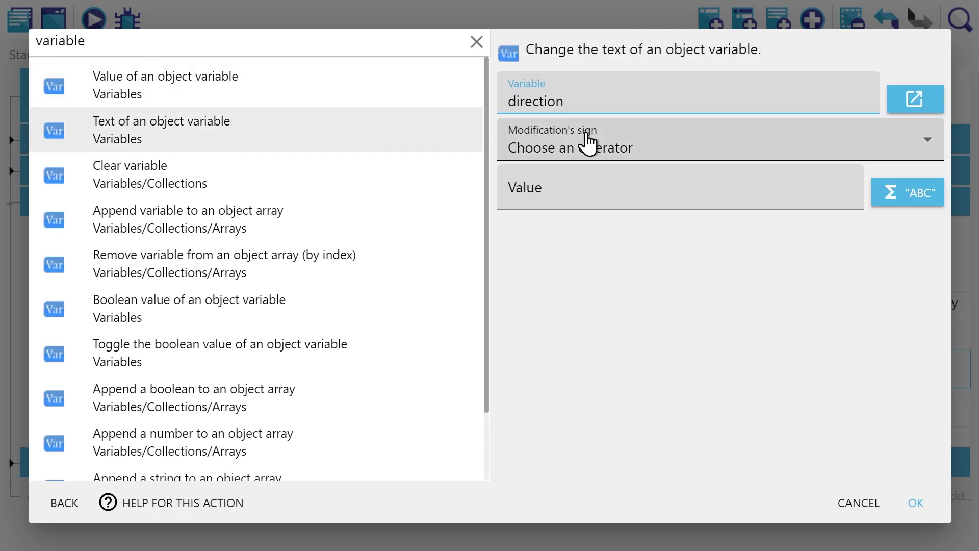
{"action": "left_click", "coordinate": [589, 143]}
{"action": "left_click", "coordinate": [562, 193]}
{"action": "left_click", "coordinate": [584, 189]}
{"action": "type", "text": "\"left\""}
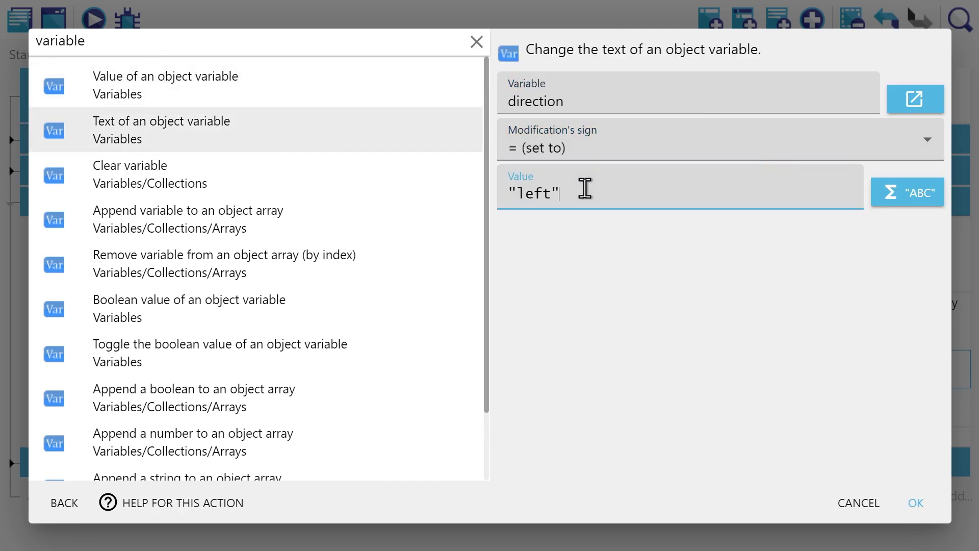
{"action": "left_click", "coordinate": [916, 505]}
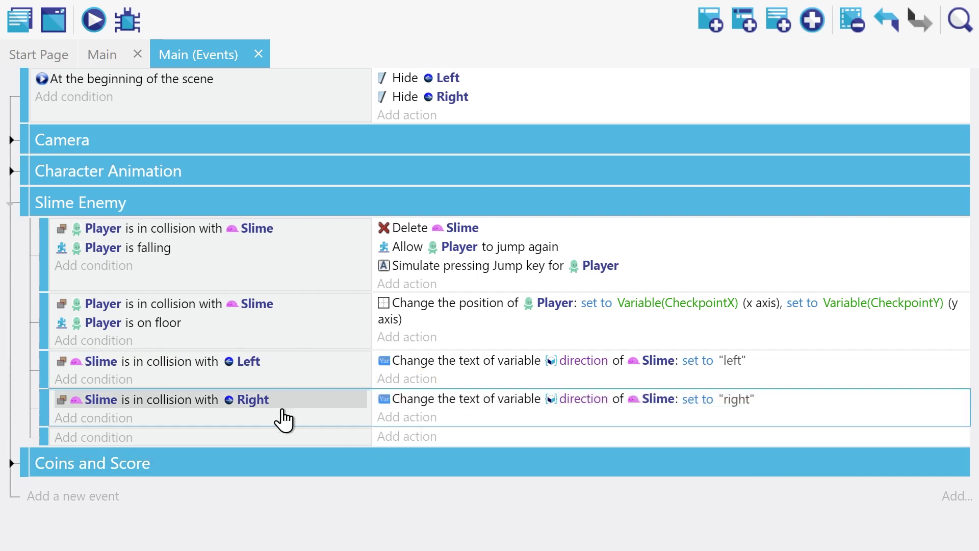
In the empty Slime Enemy event, add a condition that the text of Slime's direction variable equals "left", and start adding an action.
{"action": "left_click", "coordinate": [99, 436]}
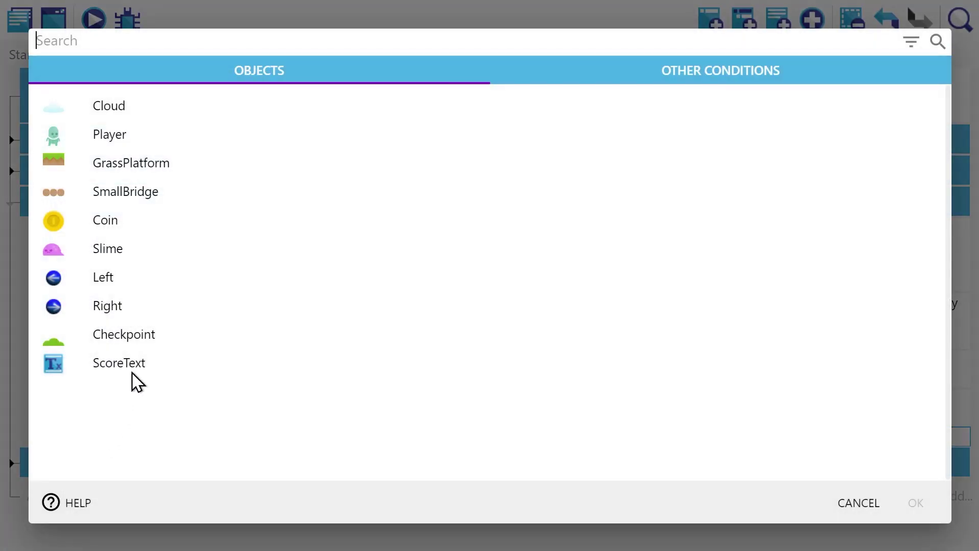
{"action": "left_click", "coordinate": [138, 251]}
{"action": "left_click", "coordinate": [160, 41]}
{"action": "type", "text": "variable"}
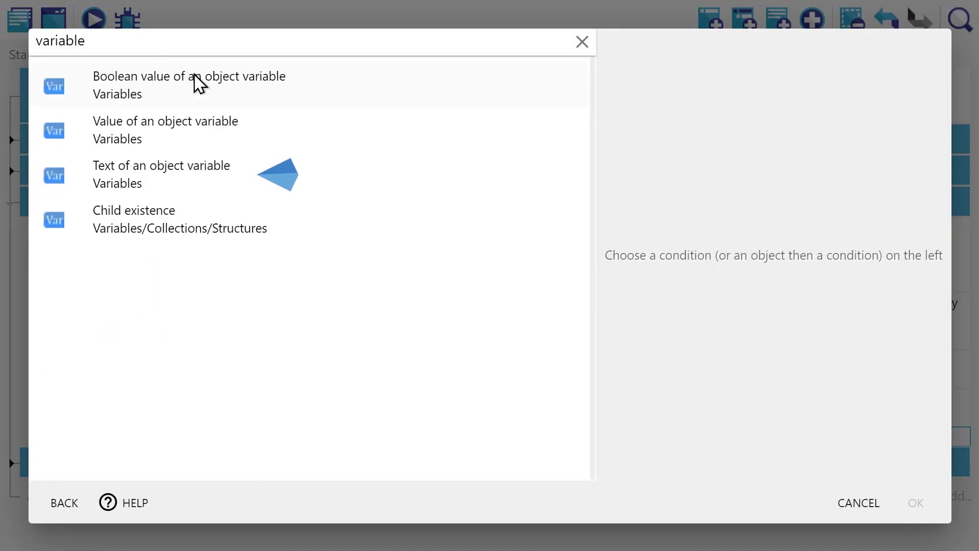
{"action": "left_click", "coordinate": [247, 173]}
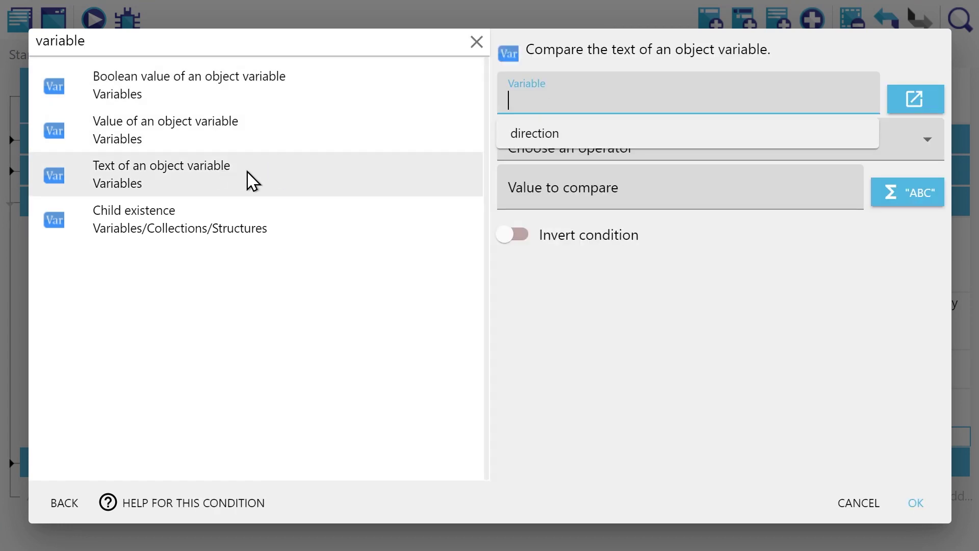
{"action": "left_click", "coordinate": [586, 134]}
{"action": "left_click", "coordinate": [573, 148]}
{"action": "left_click", "coordinate": [553, 191]}
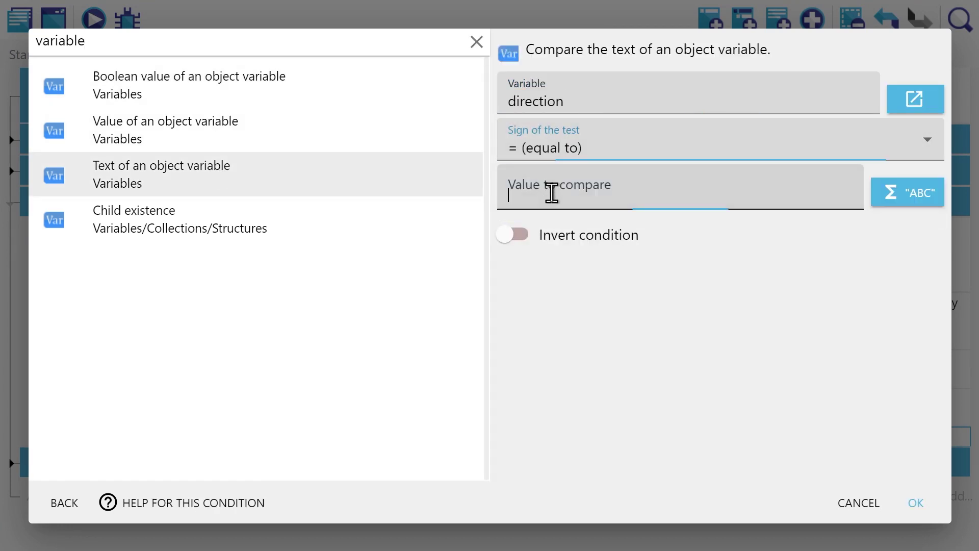
{"action": "left_click", "coordinate": [551, 193]}
{"action": "type", "text": "\"left\""}
{"action": "left_click", "coordinate": [913, 503]}
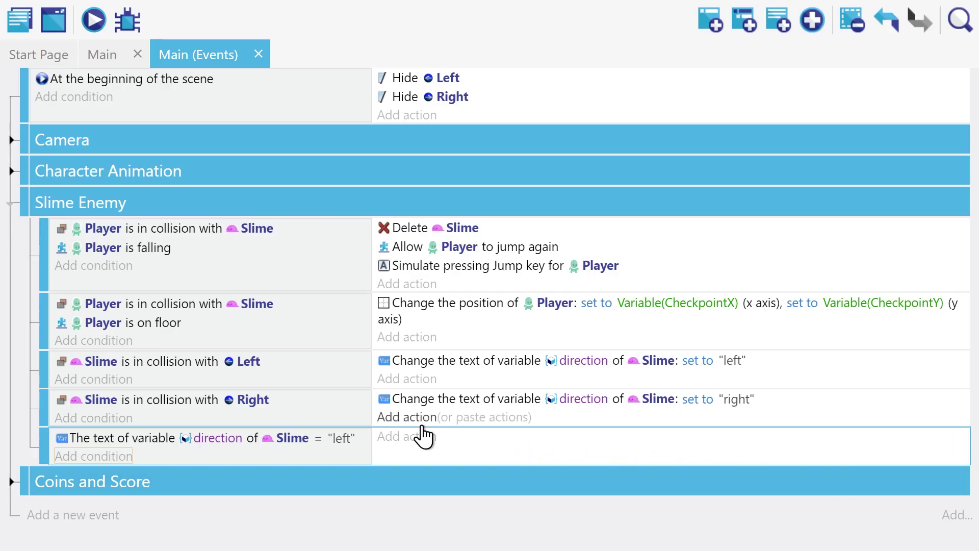
{"action": "left_click", "coordinate": [467, 437]}
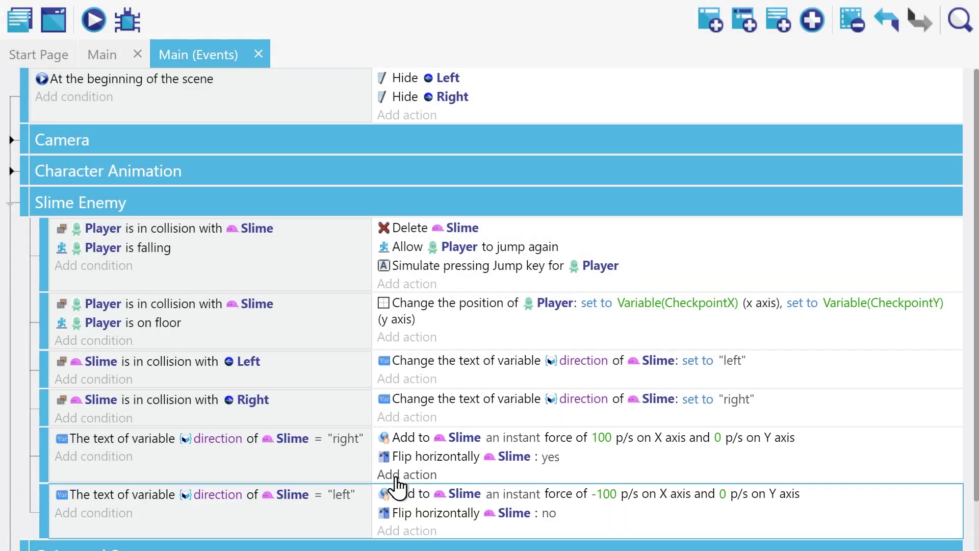
Browse the new behaviors found for "movement" that can be added to the object.
{"action": "left_click", "coordinate": [363, 474]}
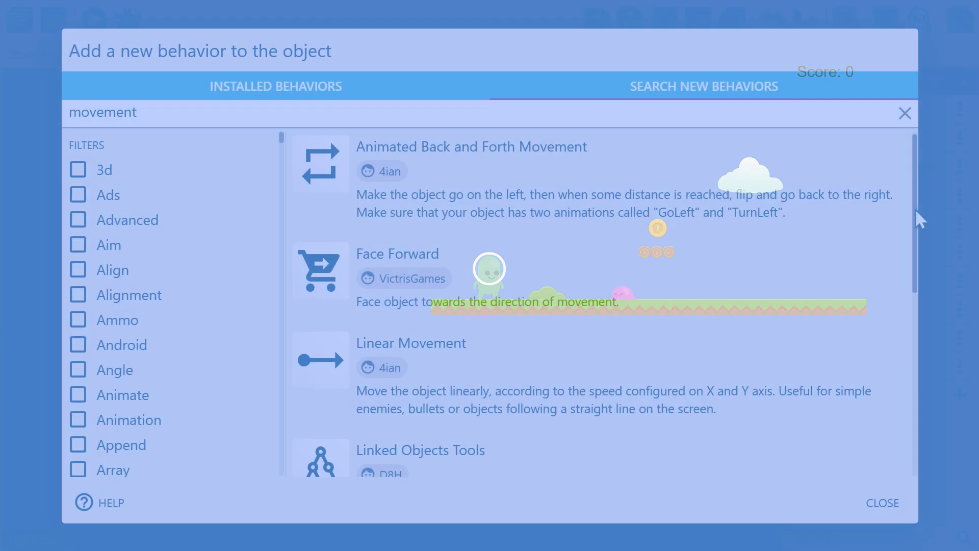
{"action": "scroll", "coordinate": [916, 218], "scroll_direction": "down", "scroll_amount": 4}
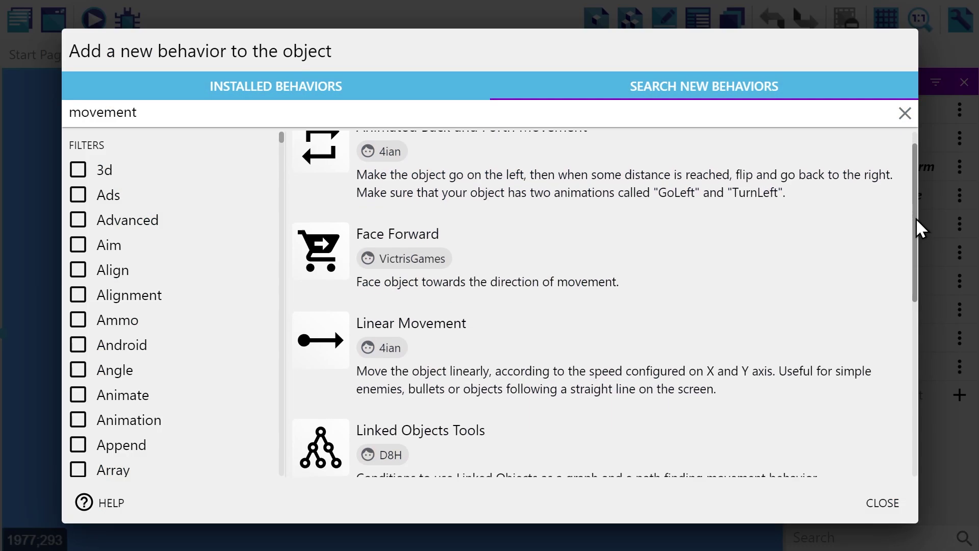
{"action": "left_click_drag", "start_coordinate": [915, 246], "coordinate": [919, 400]}
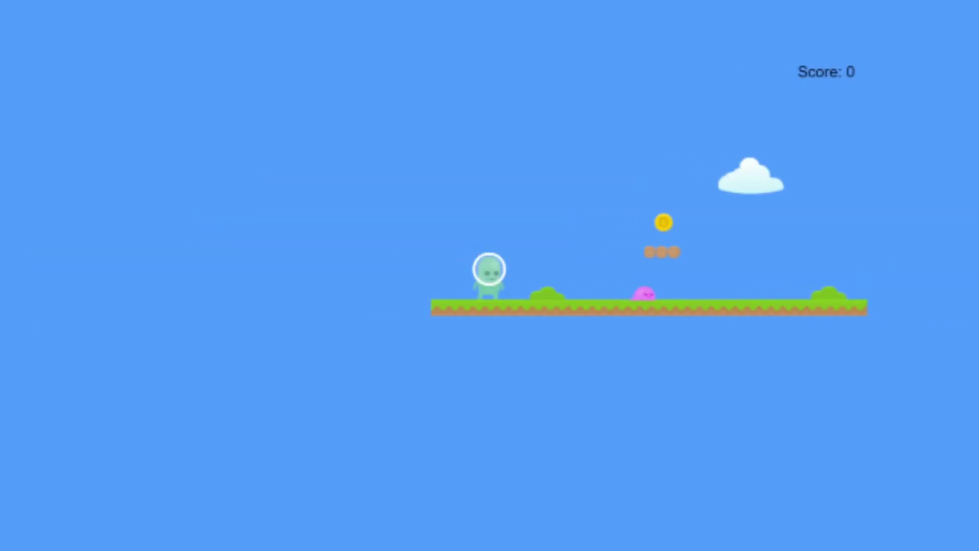
Play the preview, moving and jumping the character through the first and second levels to check how the coin score behaves between scenes.
{"action": "key", "text": "Right"}
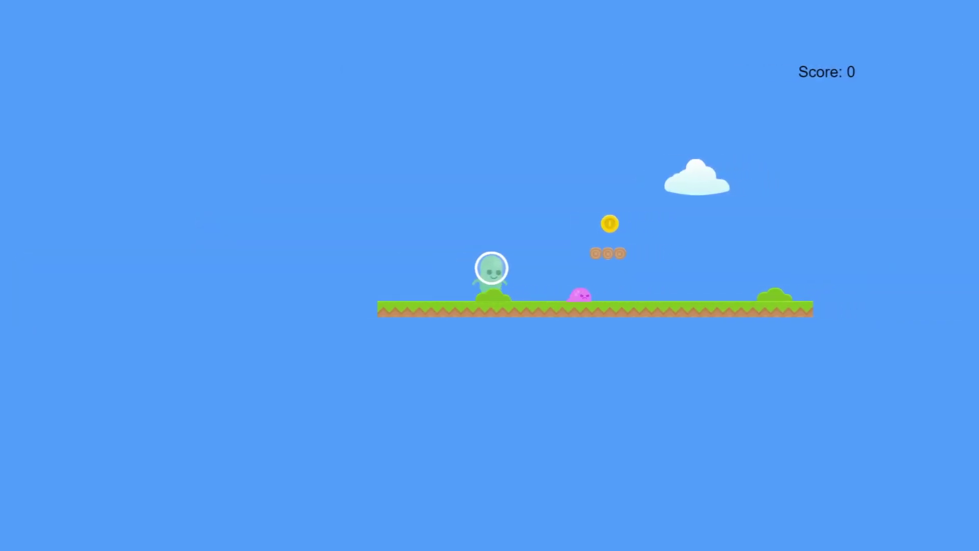
{"action": "key", "text": "space"}
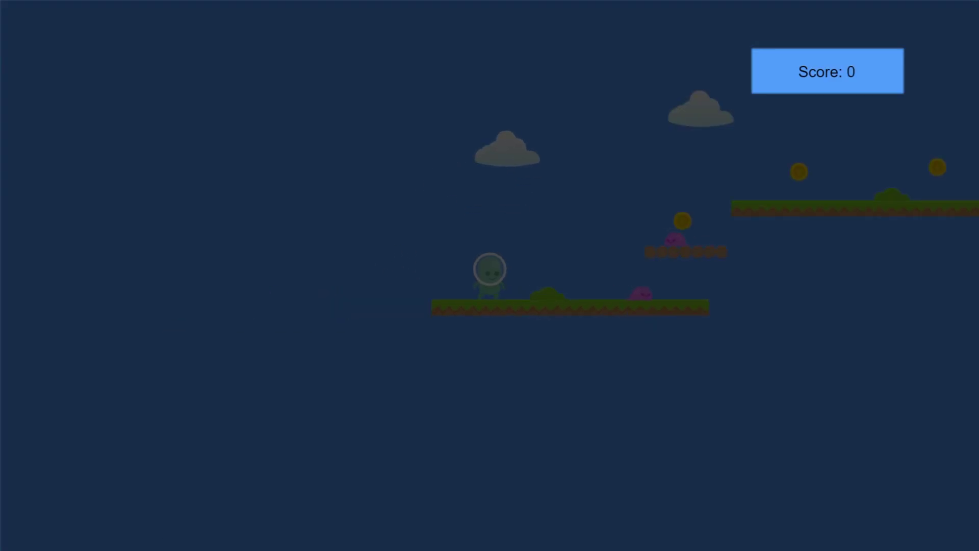
{"action": "key", "text": "Right"}
{"action": "key", "text": "space"}
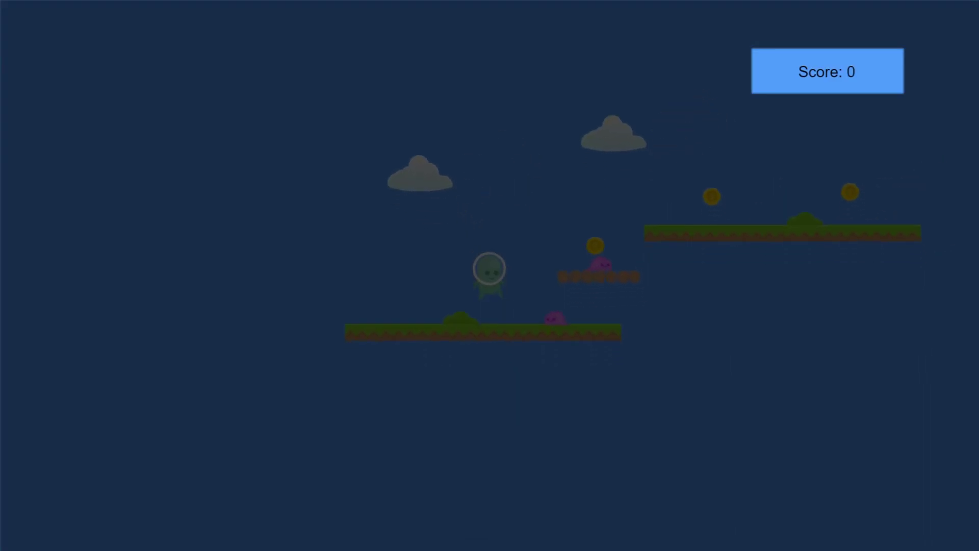
{"action": "key", "text": "Right"}
{"action": "key", "text": "space"}
{"action": "key", "text": "Right"}
{"action": "key", "text": "space"}
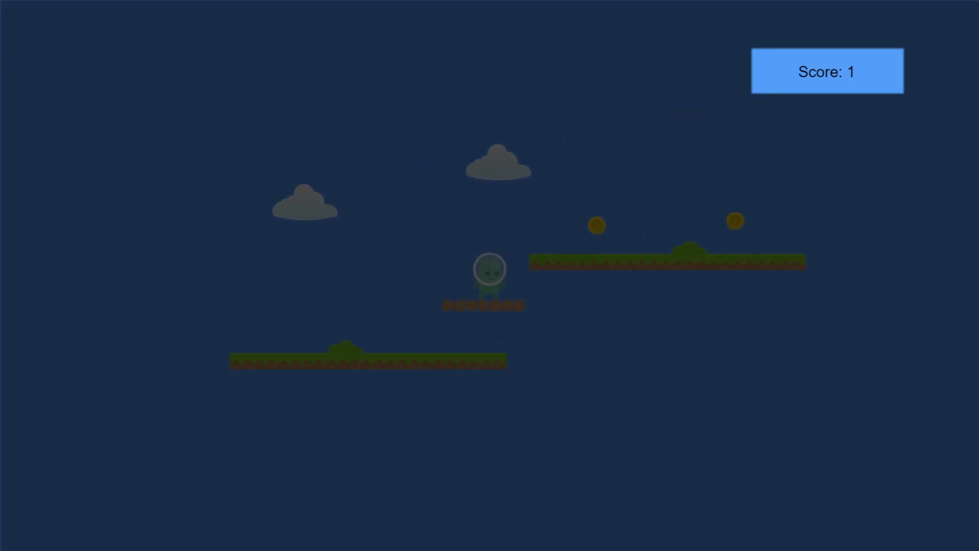
{"action": "key", "text": "Right"}
{"action": "key", "text": "space"}
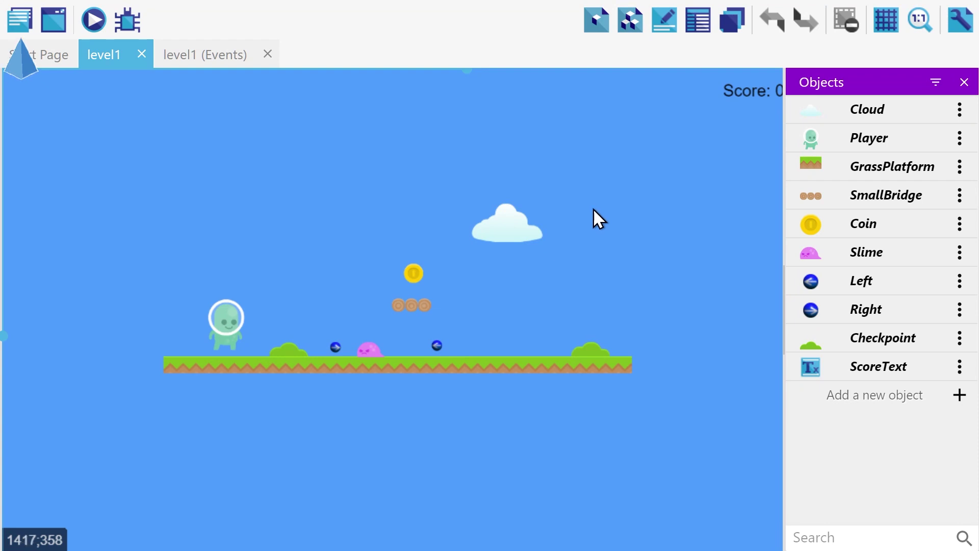
Add a global variable named Score with the value 0 to the project.
{"action": "left_click", "coordinate": [21, 19]}
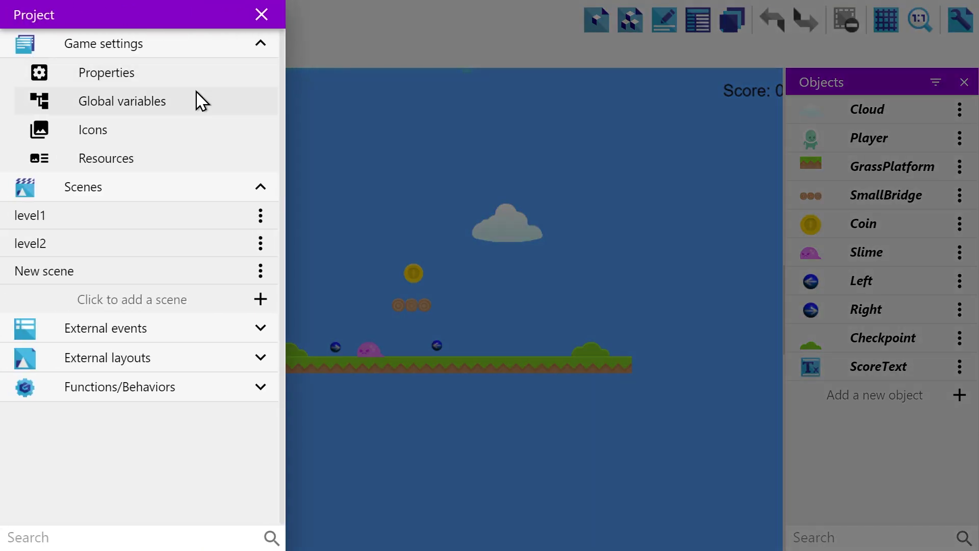
{"action": "left_click", "coordinate": [200, 99]}
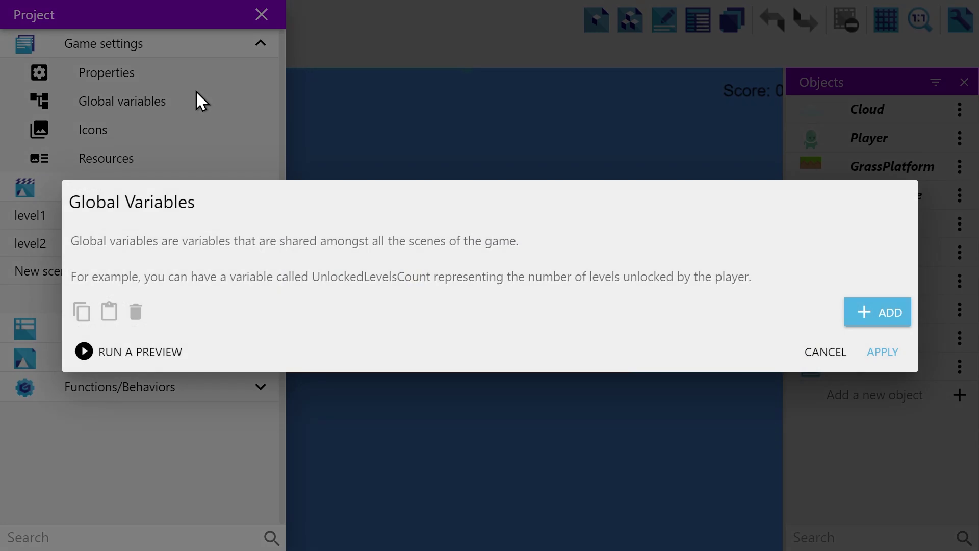
{"action": "left_click", "coordinate": [866, 312]}
{"action": "double_click", "coordinate": [393, 256]}
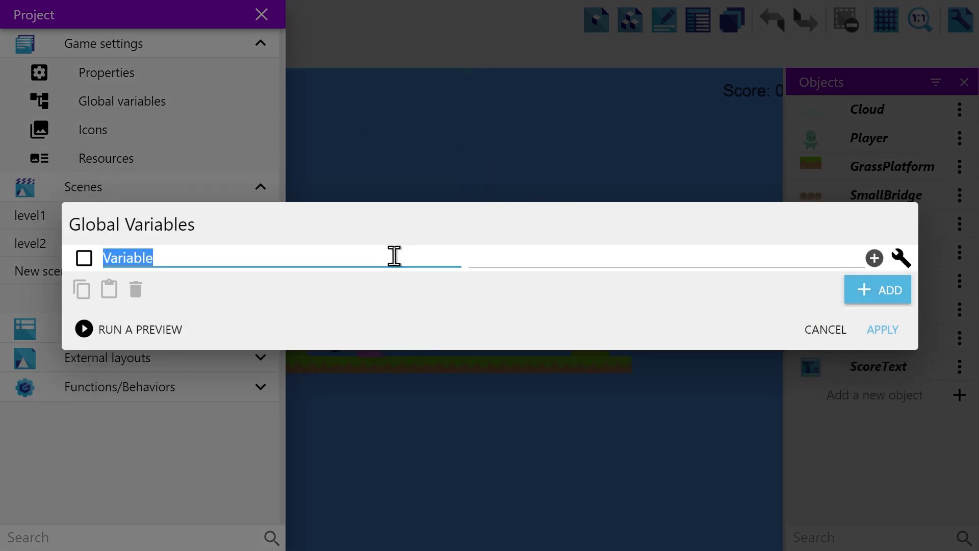
{"action": "type", "text": "Score"}
{"action": "left_click", "coordinate": [535, 259]}
{"action": "type", "text": "0"}
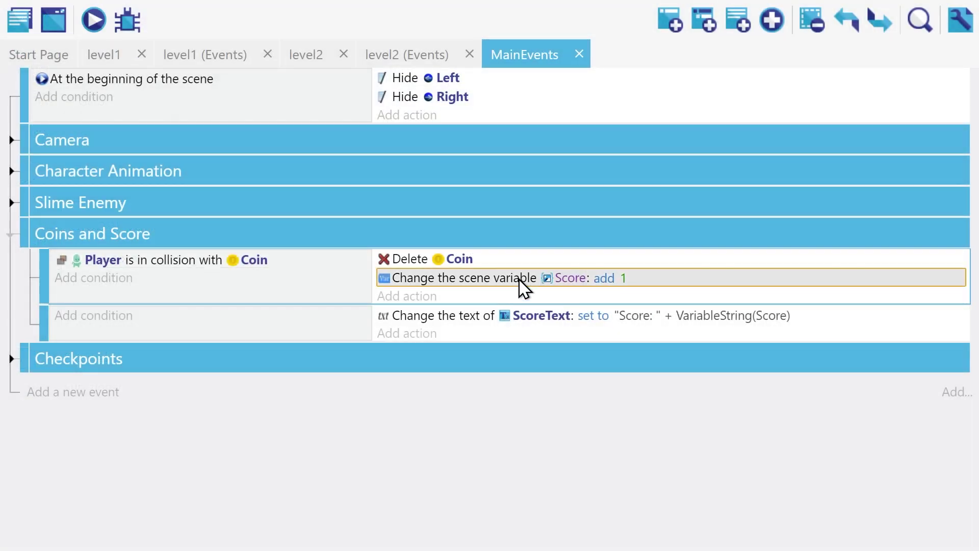
Replace the scene variable action in the Player–Coin collision event with one that adds 1 to the global variable Score.
{"action": "double_click", "coordinate": [520, 280]}
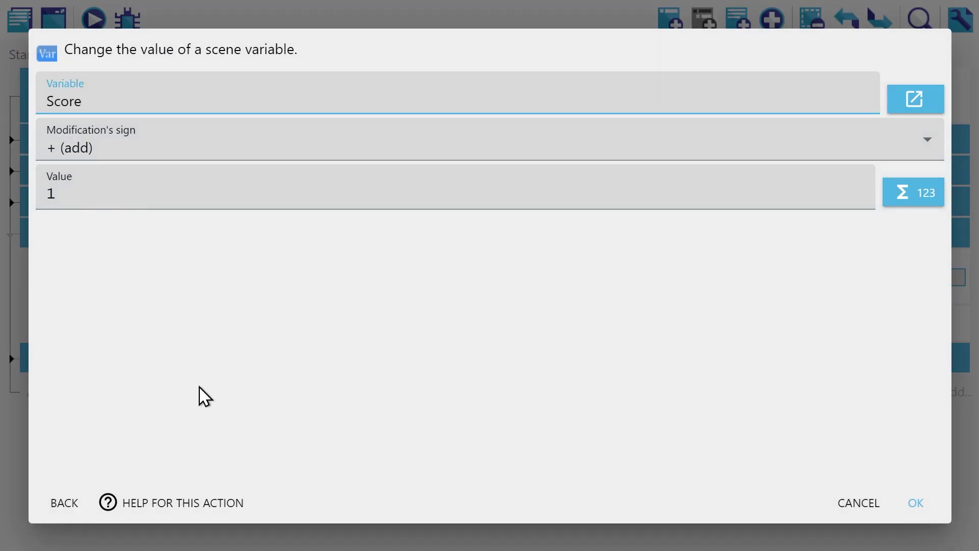
{"action": "left_click", "coordinate": [72, 502]}
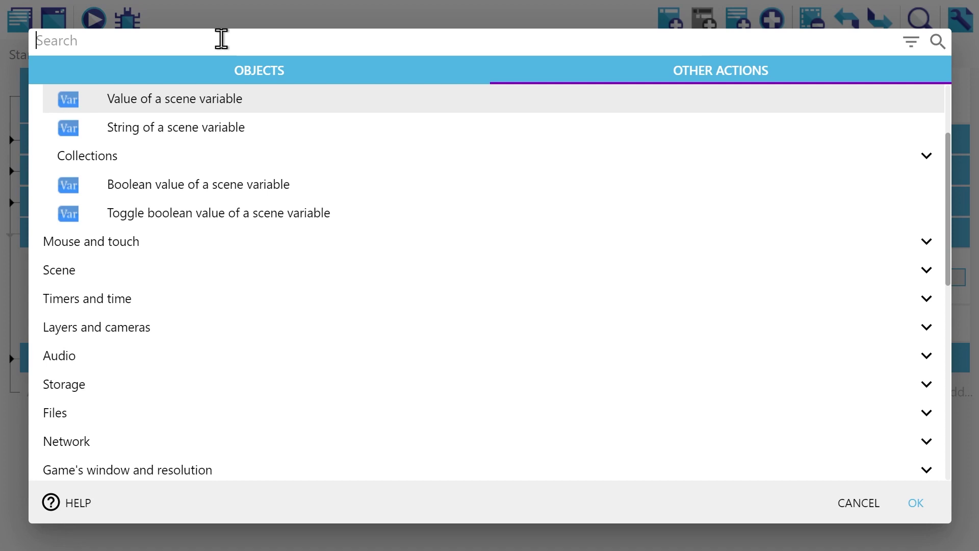
{"action": "type", "text": "global variable"}
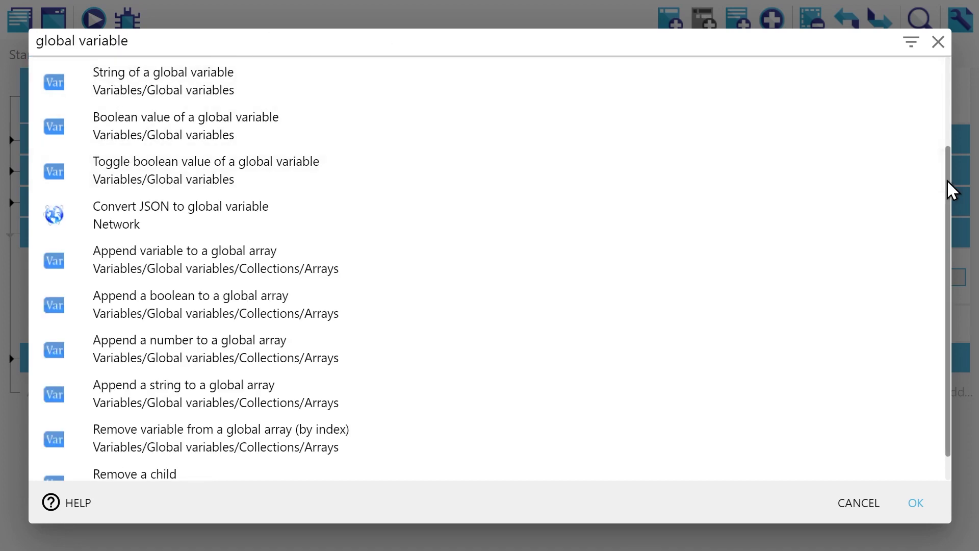
{"action": "left_click_drag", "start_coordinate": [947, 180], "coordinate": [948, 87]}
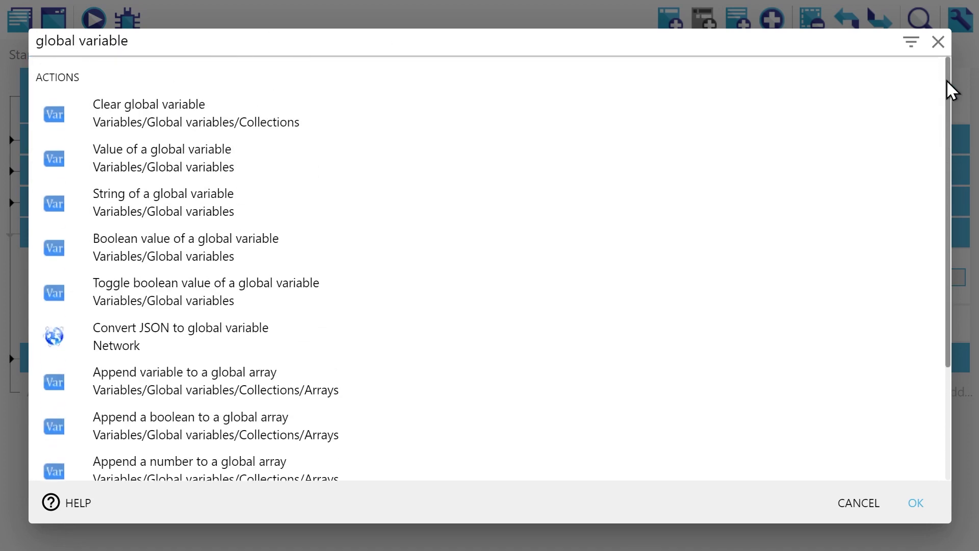
{"action": "left_click", "coordinate": [397, 161]}
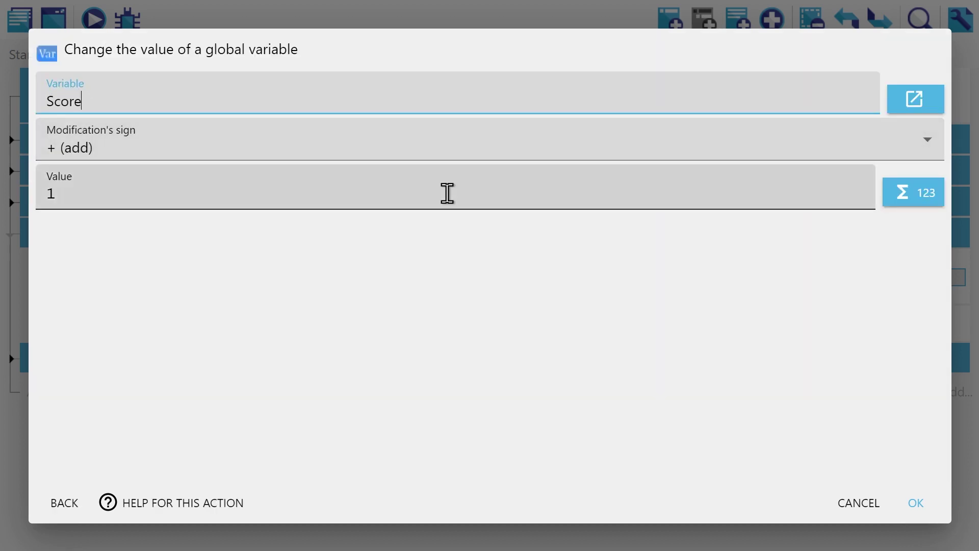
{"action": "left_click", "coordinate": [917, 509]}
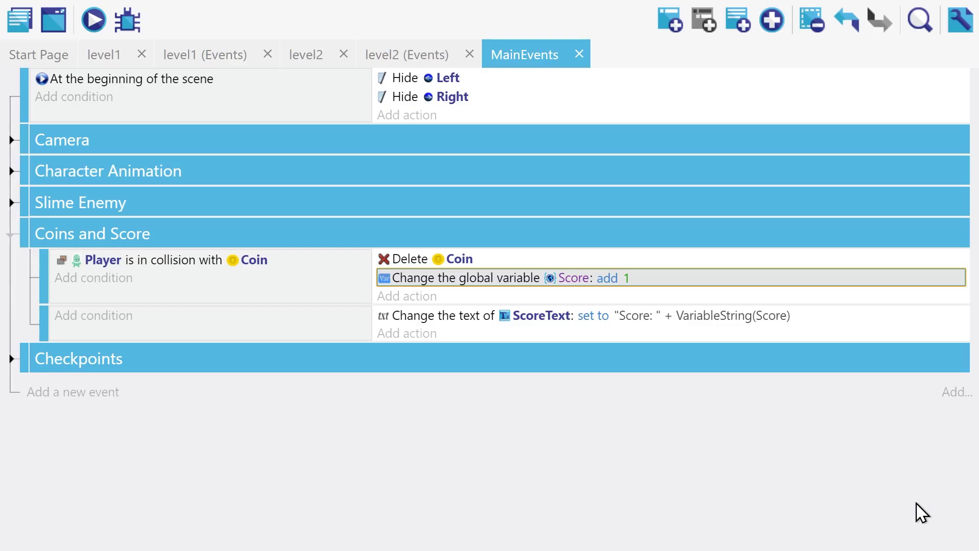
Change the ScoreText action's expression to "Score: " + GlobalVariableString(Score).
{"action": "double_click", "coordinate": [469, 327]}
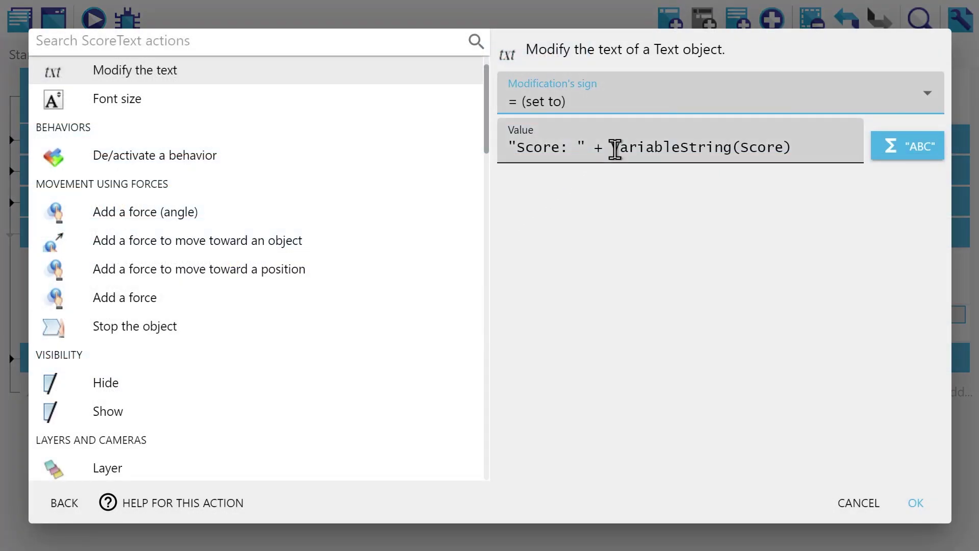
{"action": "left_click", "coordinate": [615, 148]}
{"action": "type", "text": "Global"}
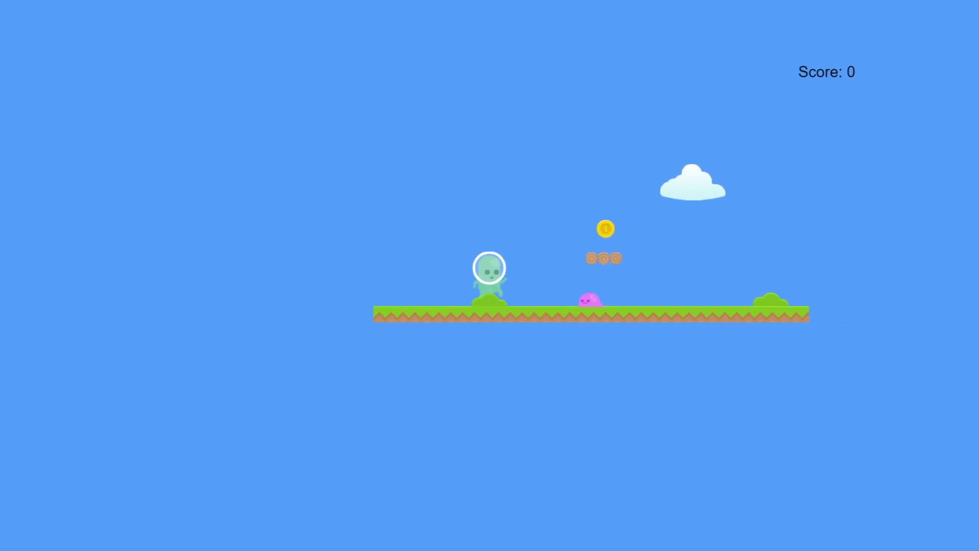
Preview the game, collect the first level's coin and continue into the second level to check that the score carries over.
{"action": "key", "text": "Right"}
{"action": "key", "text": "space"}
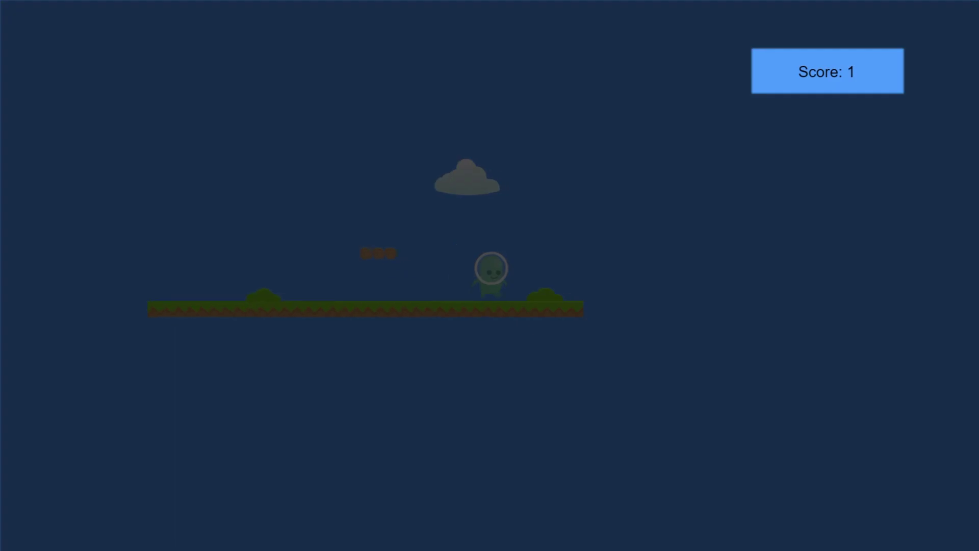
{"action": "key", "text": "Right"}
{"action": "key", "text": "space"}
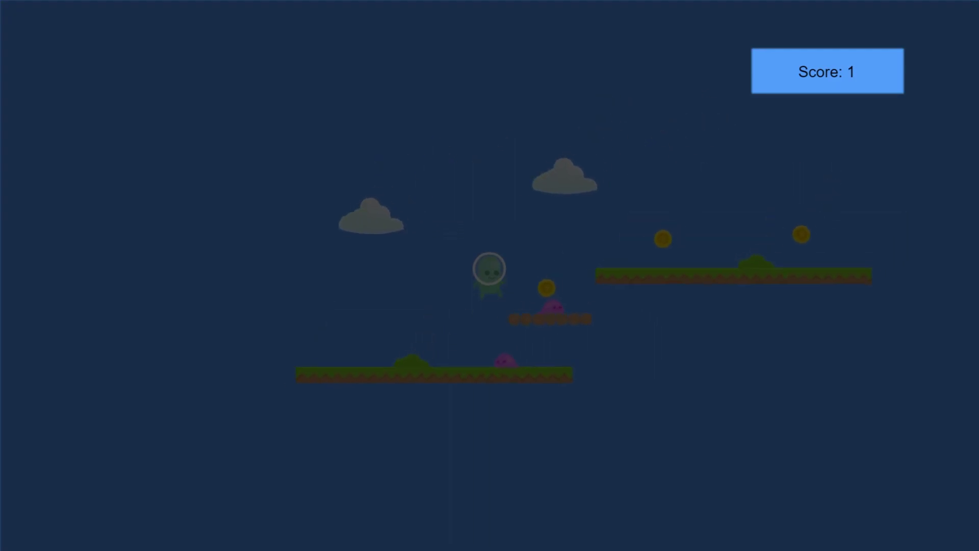
{"action": "key", "text": "Right"}
{"action": "key", "text": "Right"}
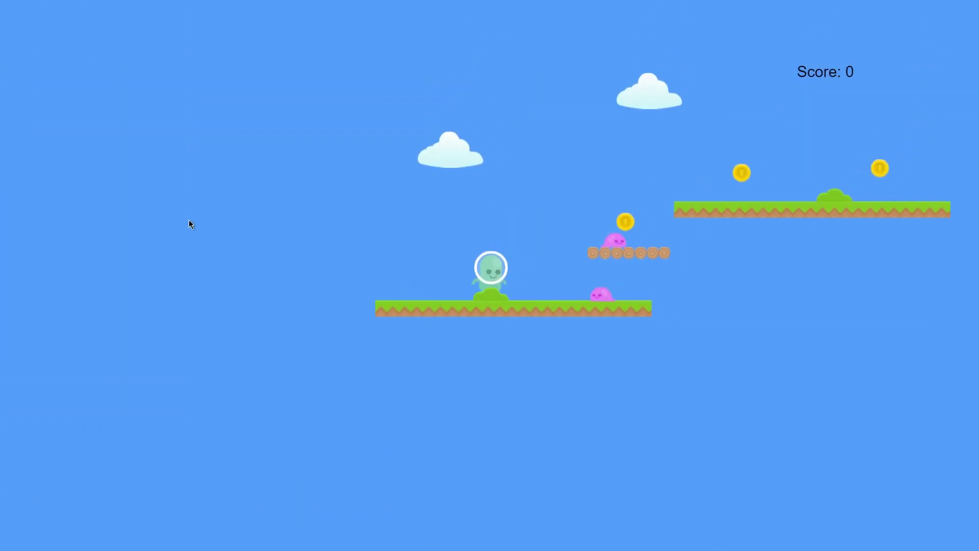
Play through the second level, jumping across the platforms and collecting coins, to test the score counter and the slime enemies.
{"action": "key", "text": "Right"}
{"action": "key", "text": "space"}
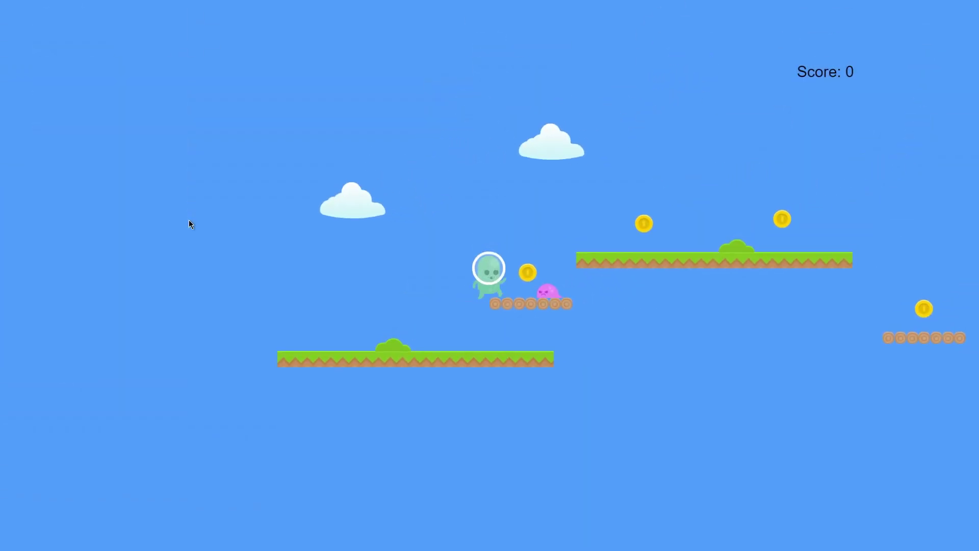
{"action": "key", "text": "space"}
{"action": "key", "text": "Right"}
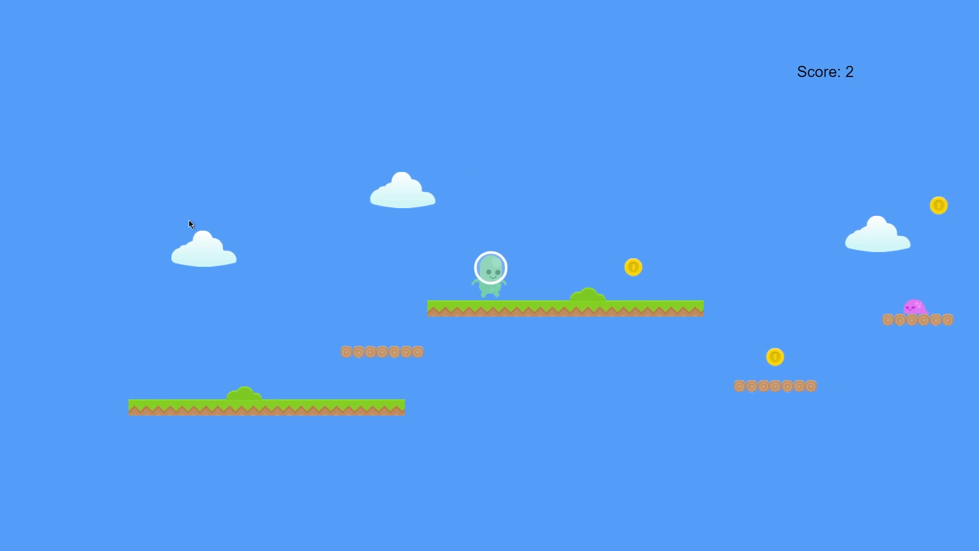
{"action": "key", "text": "Right"}
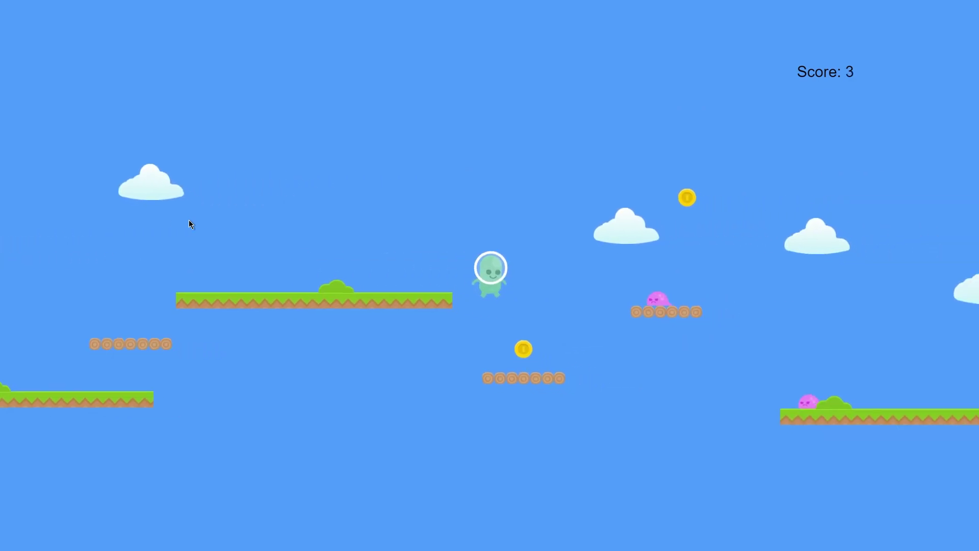
{"action": "key", "text": "space"}
{"action": "key", "text": "Right"}
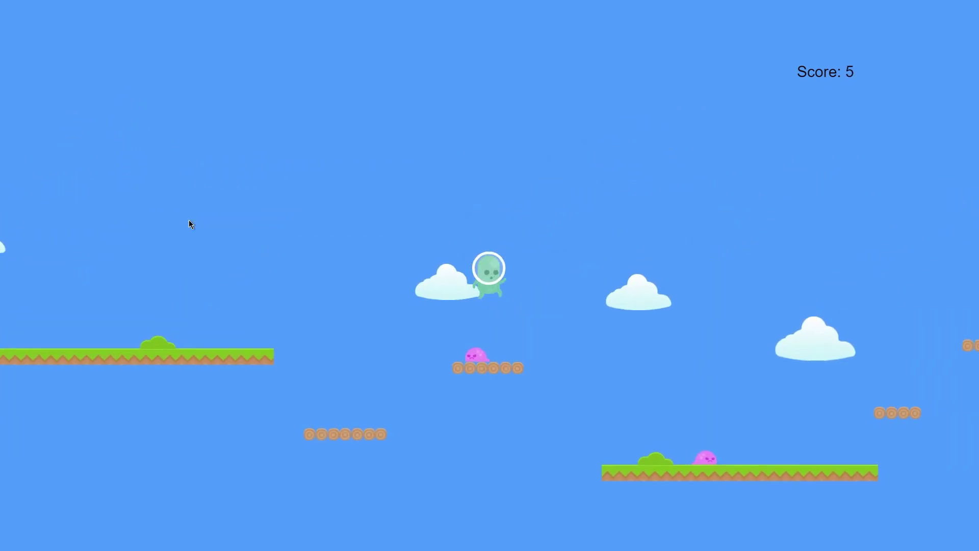
{"action": "key", "text": "Right"}
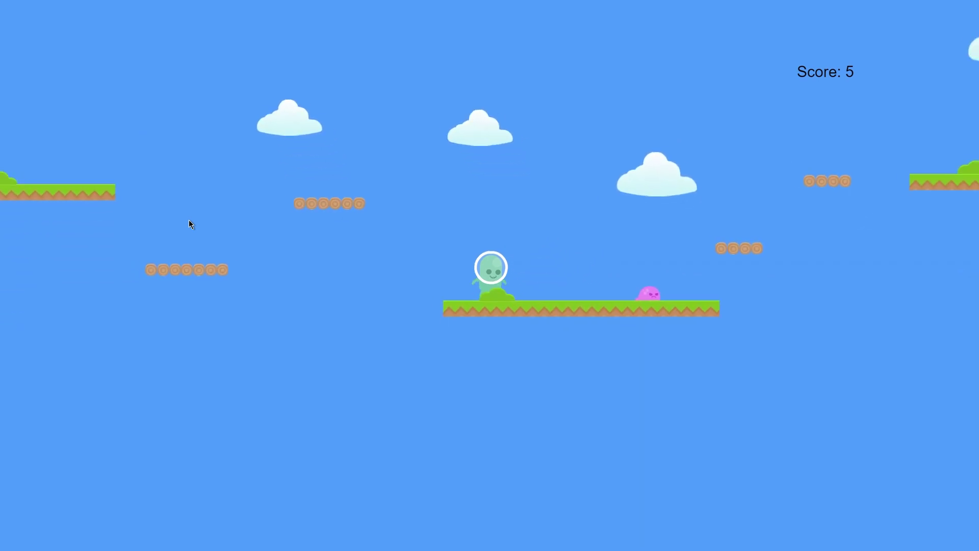
{"action": "key", "text": "space"}
{"action": "key", "text": "Right"}
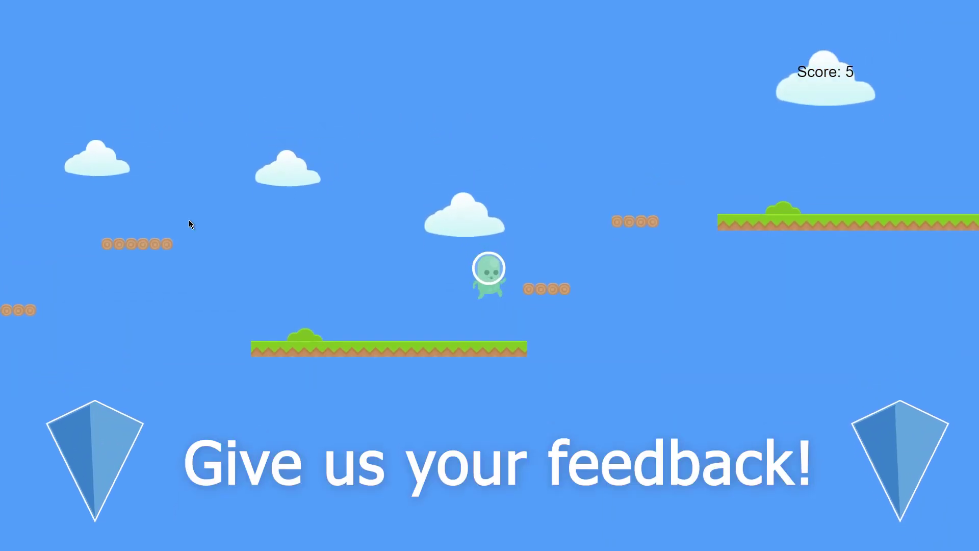
{"action": "key", "text": "Right"}
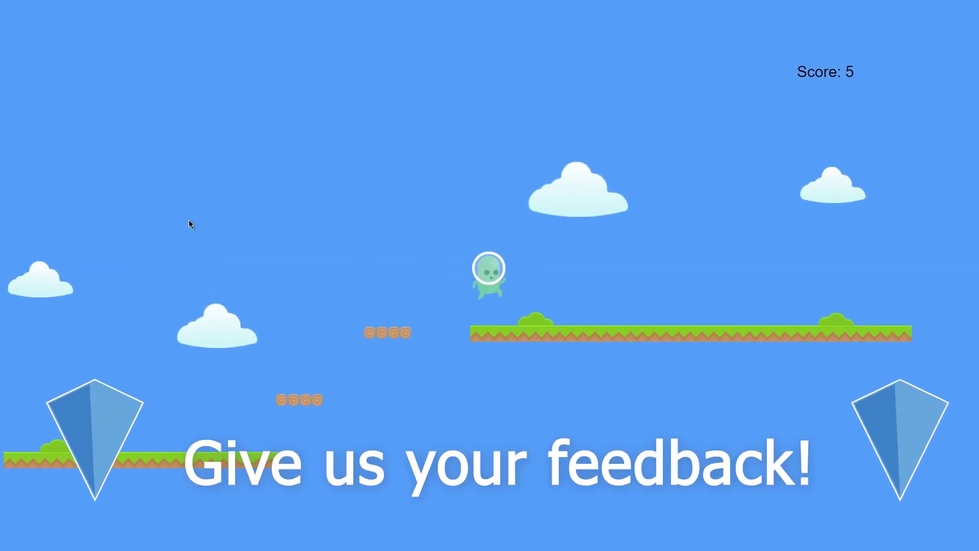
{"action": "key", "text": "Right"}
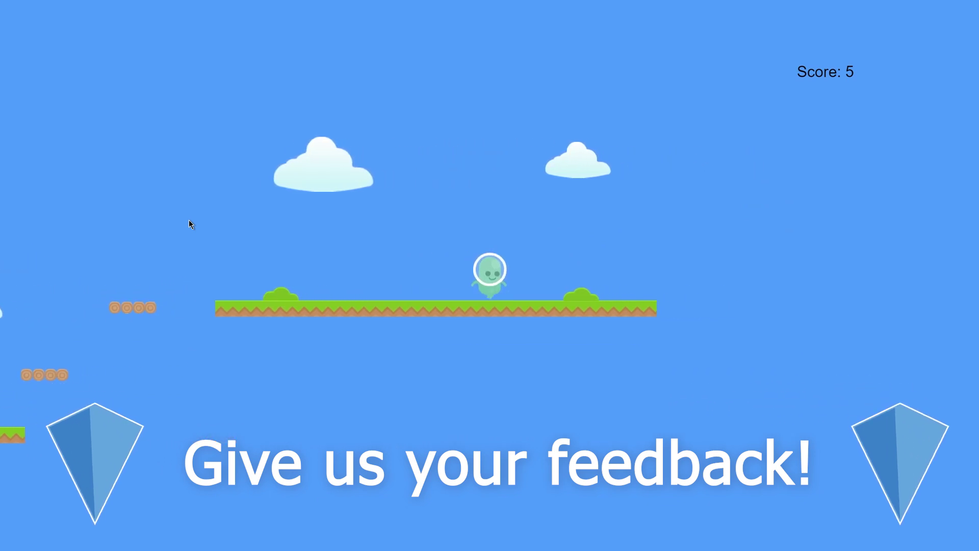